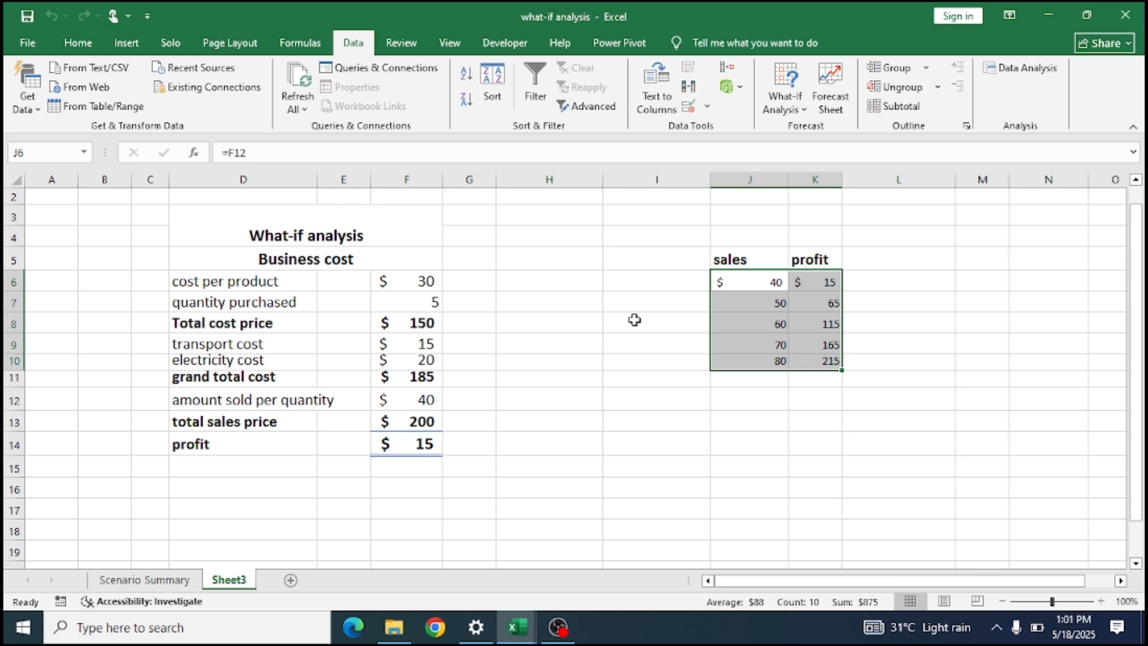
click(800, 112)
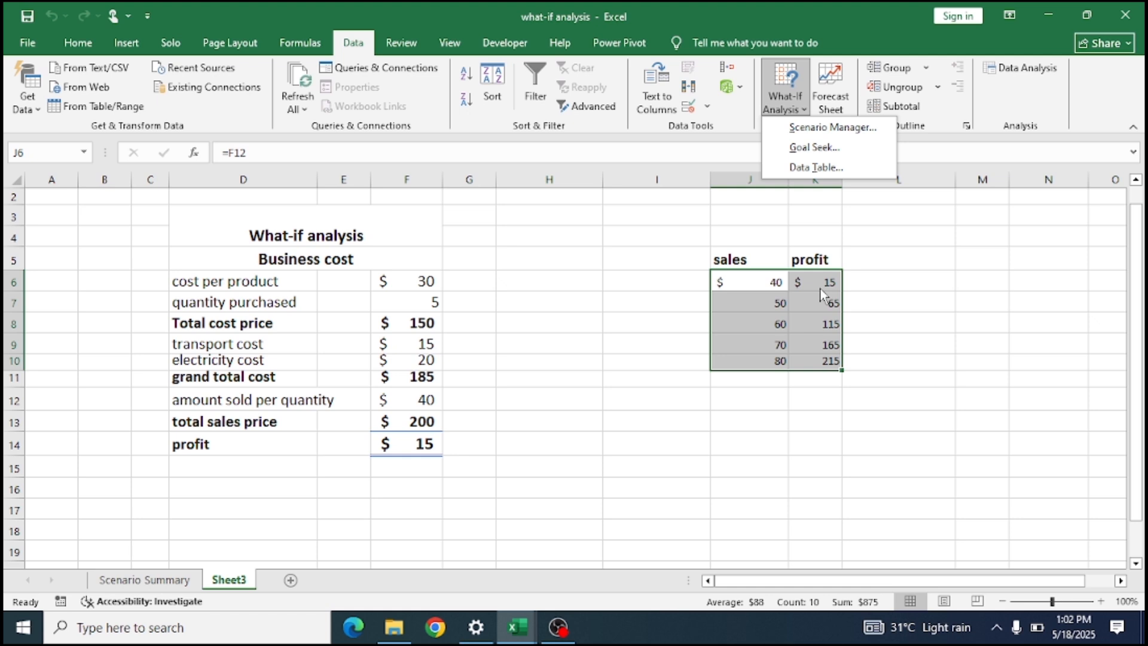
click(418, 402)
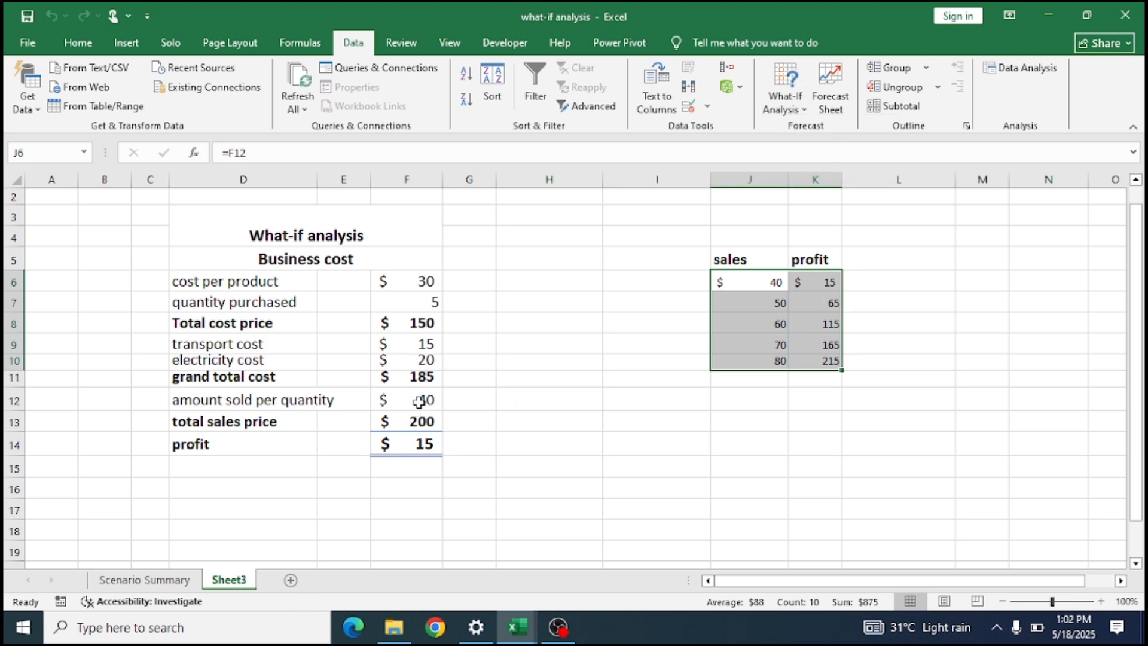
click(432, 446)
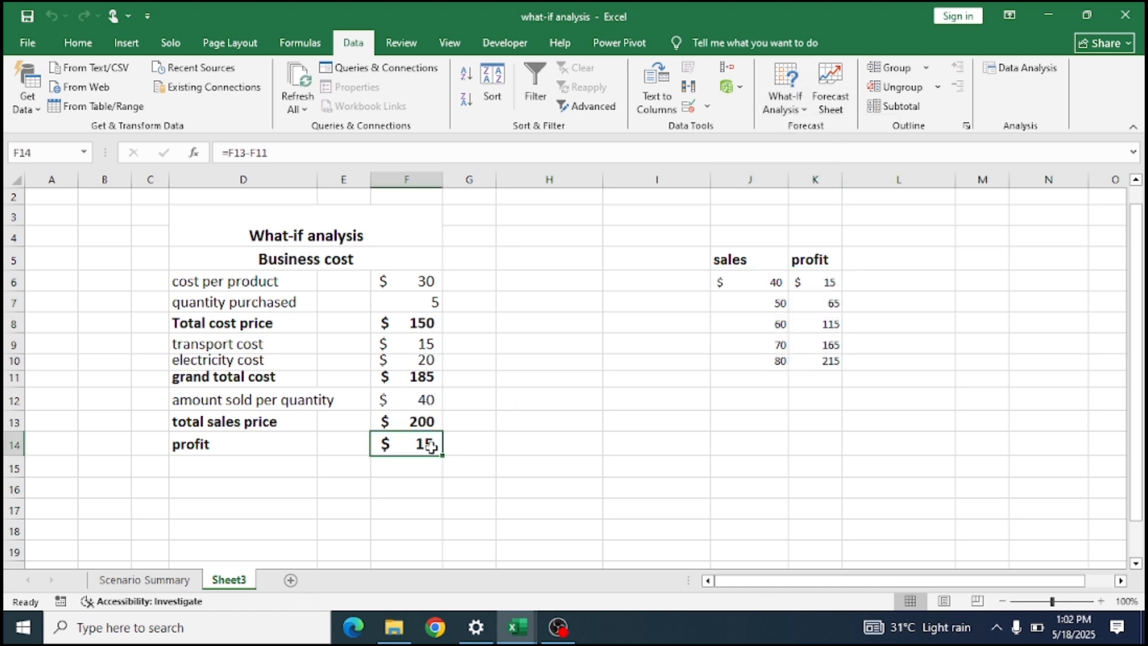
click(425, 404)
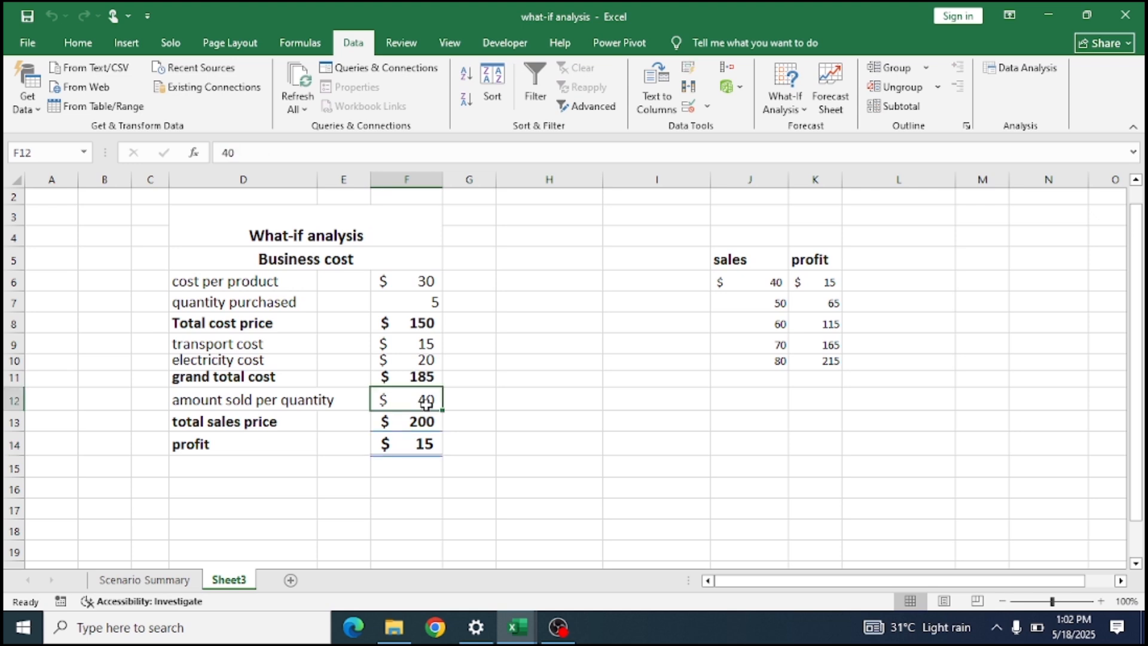
click(796, 111)
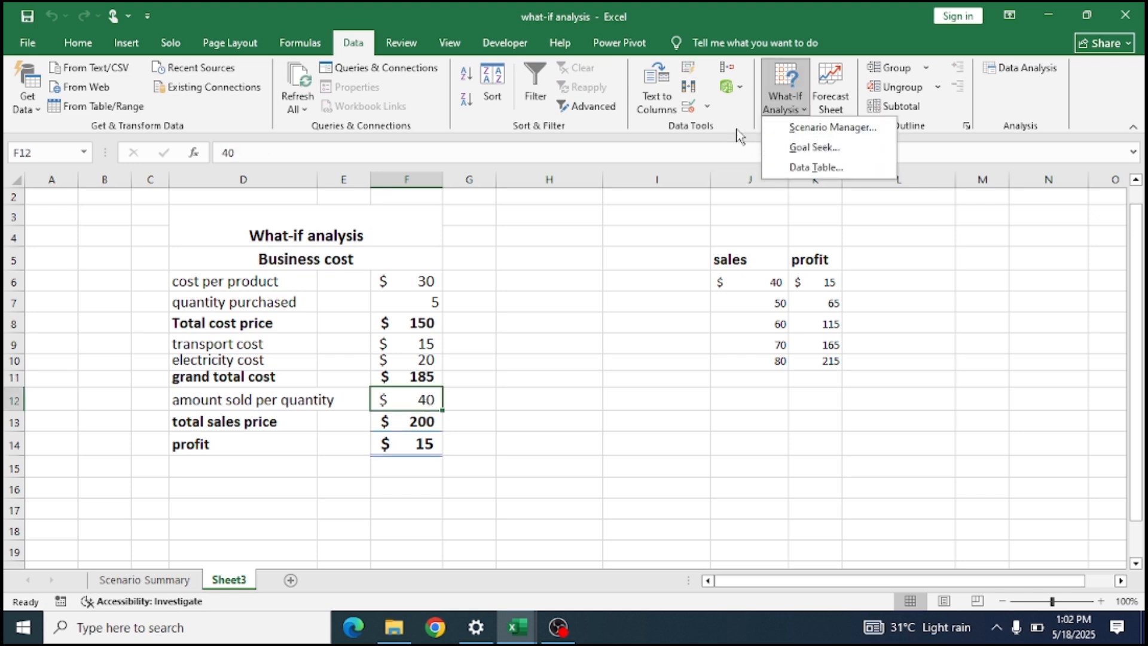
click(493, 399)
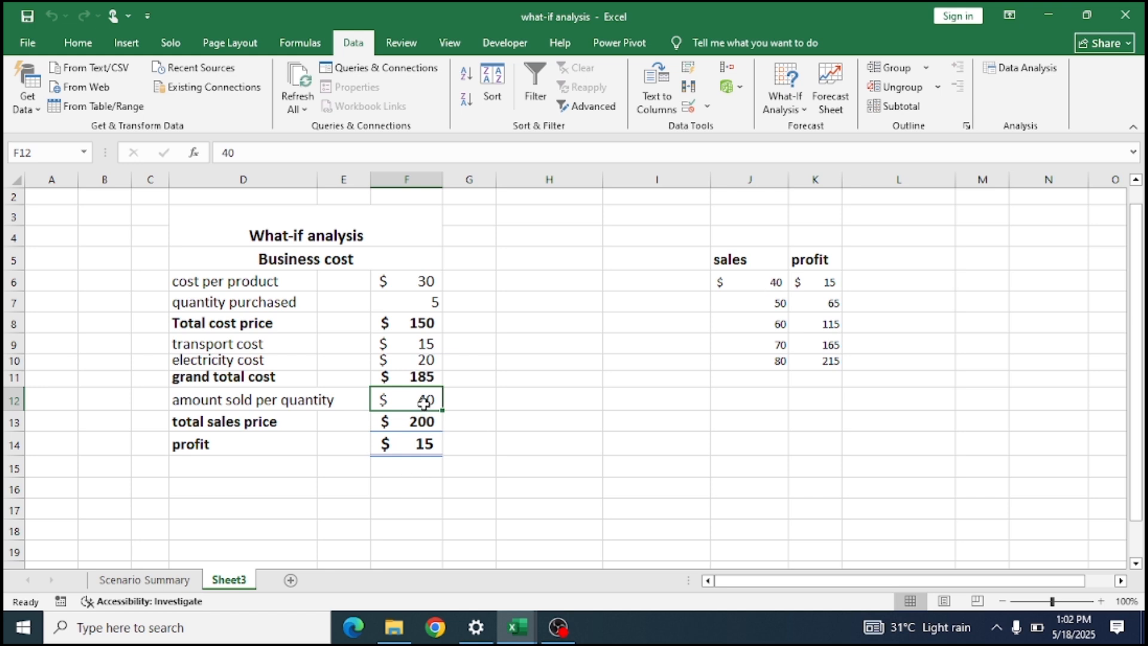
Clear the existing data table values in J6:K10, keeping the sales and profit headings.
click(820, 309)
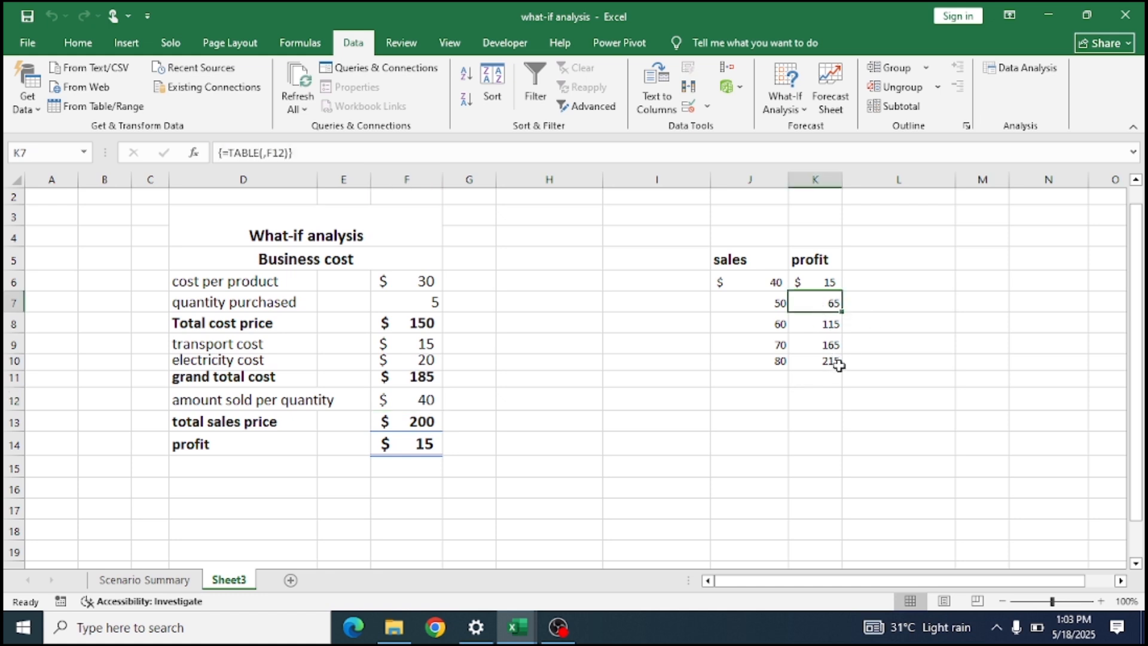
drag(834, 362, 723, 282)
key(Delete)
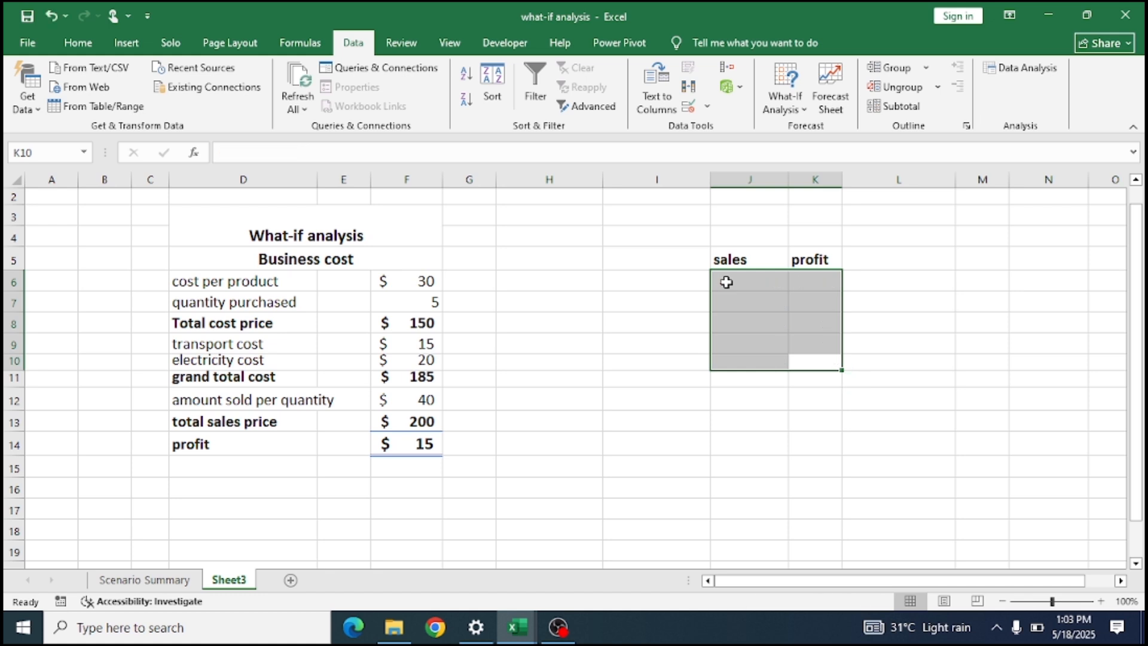
click(1022, 277)
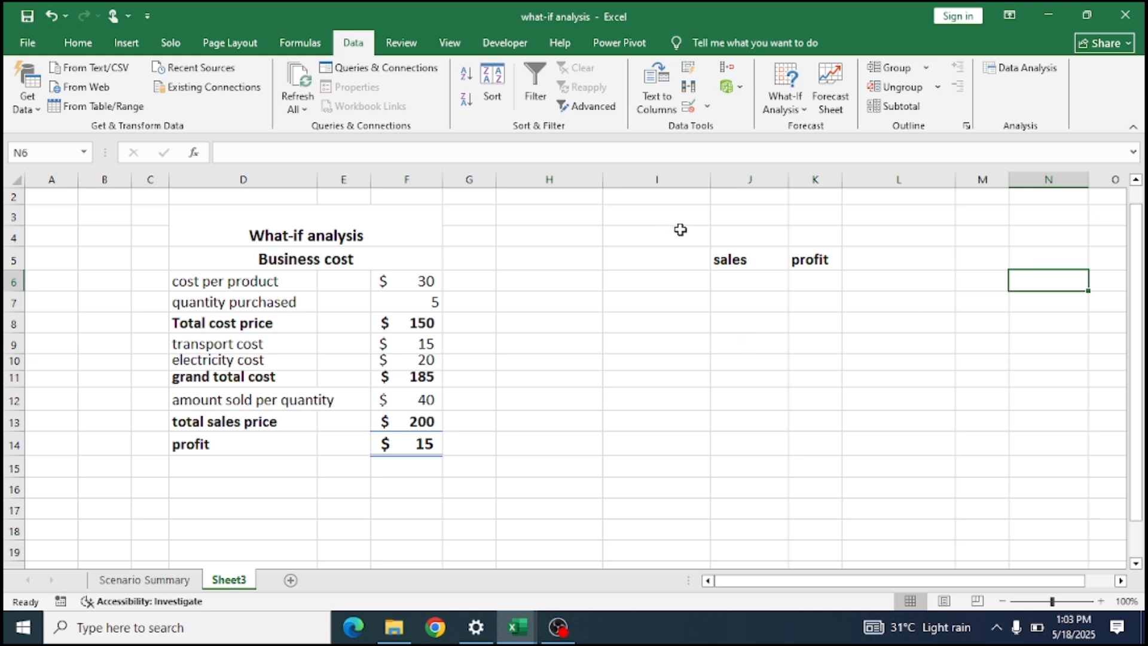
Enter the row labels "sales" in I7 and "profit" in I8.
click(669, 304)
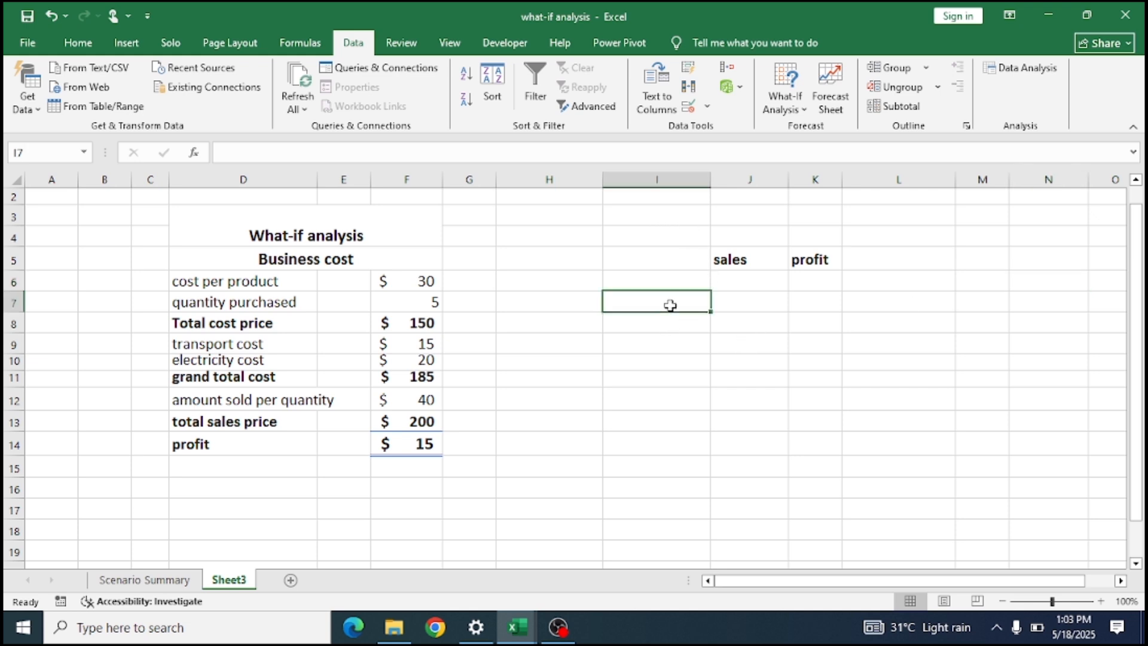
text(sales)
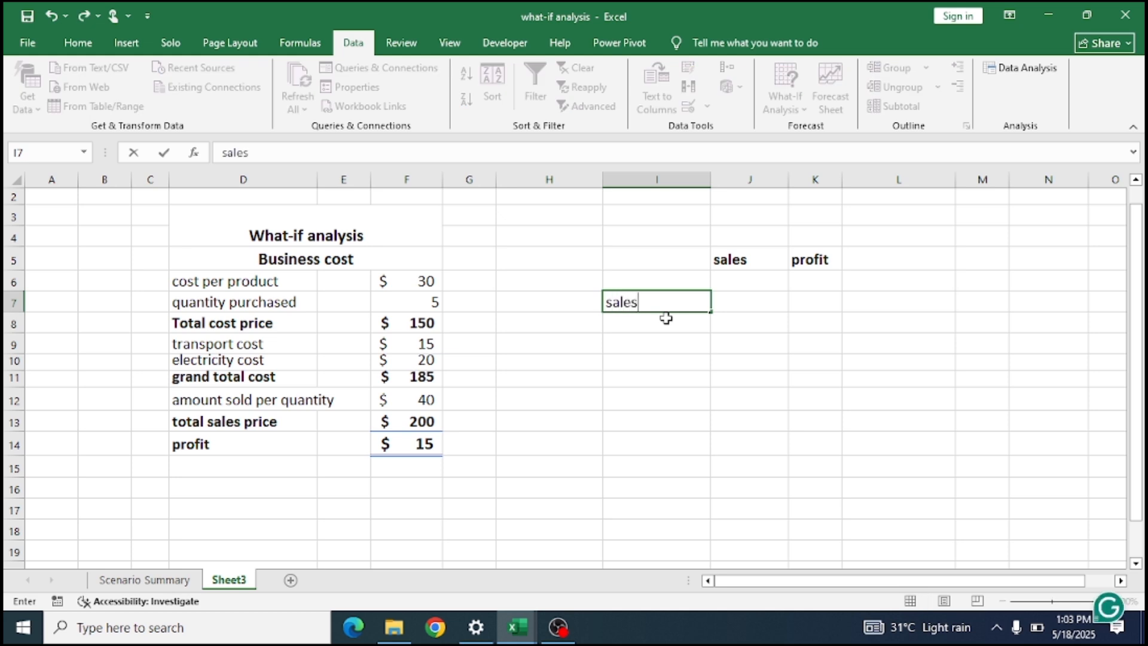
key(Return)
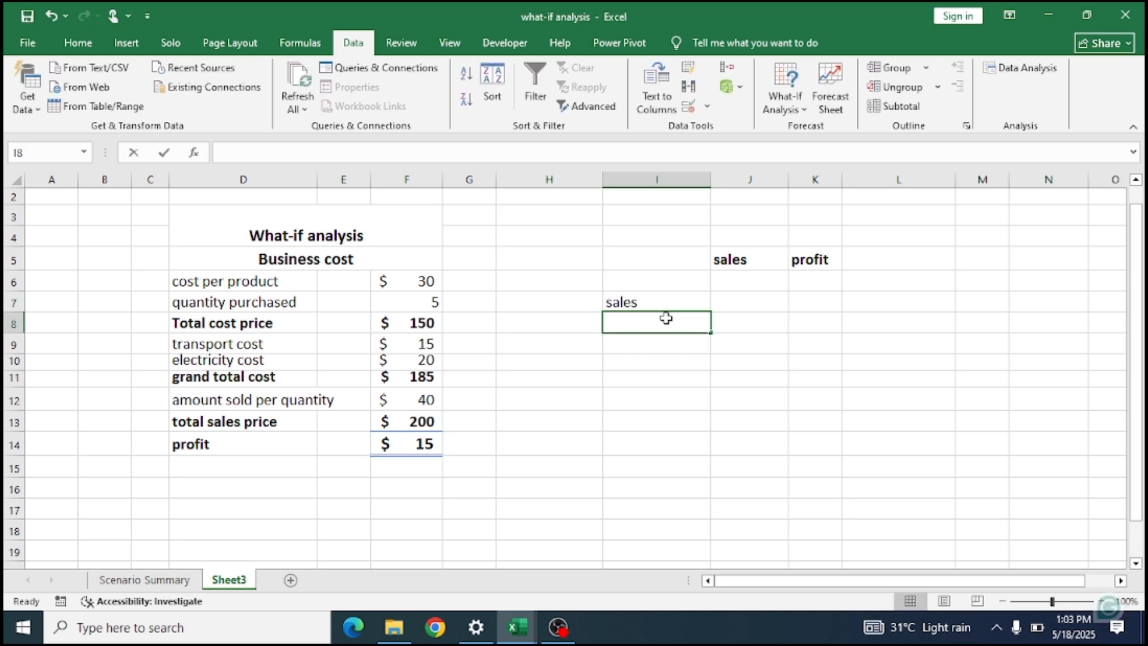
text(profit)
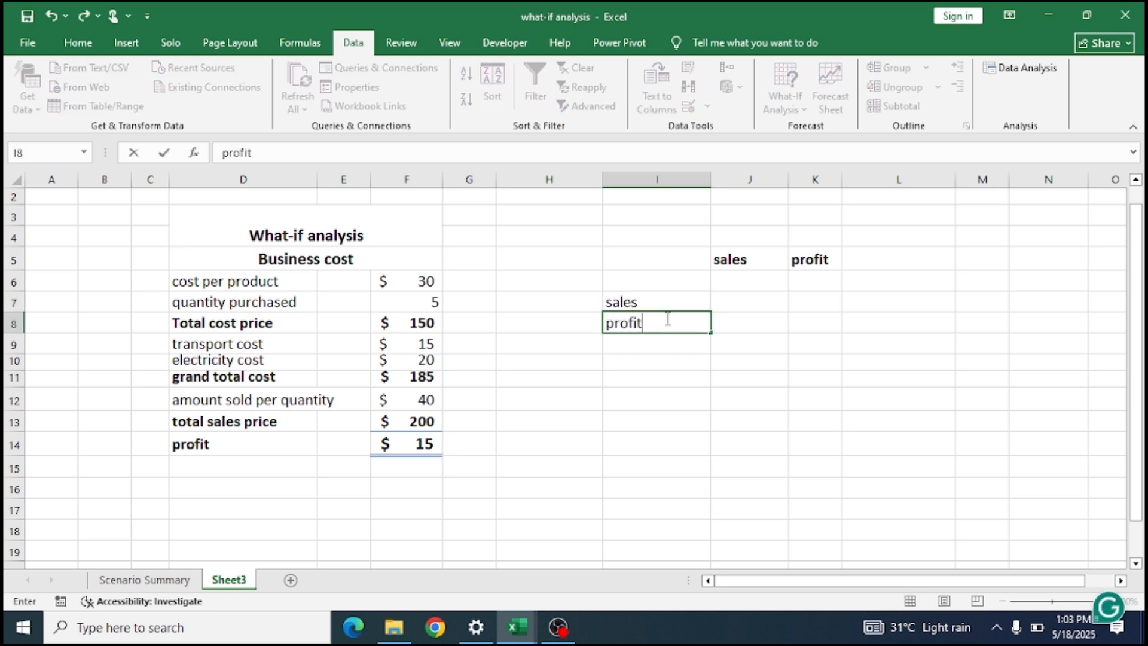
Enter 50 beside the sales label in J7 and 70 beside the profit label in J8.
key(Up)
key(Right)
text(50)
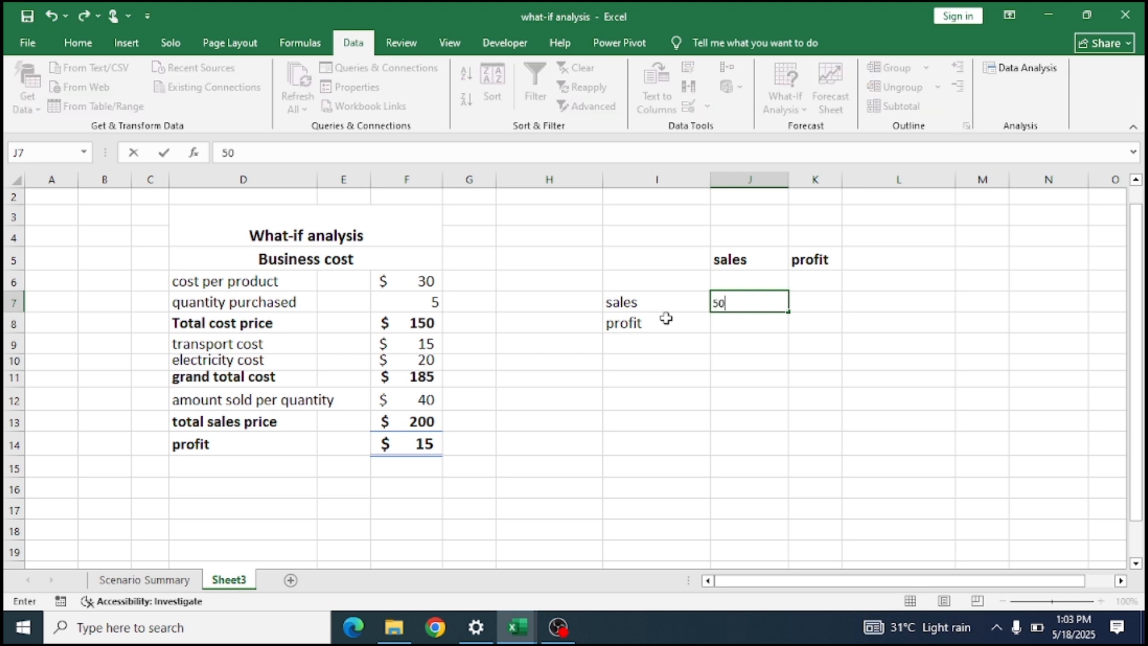
key(Return)
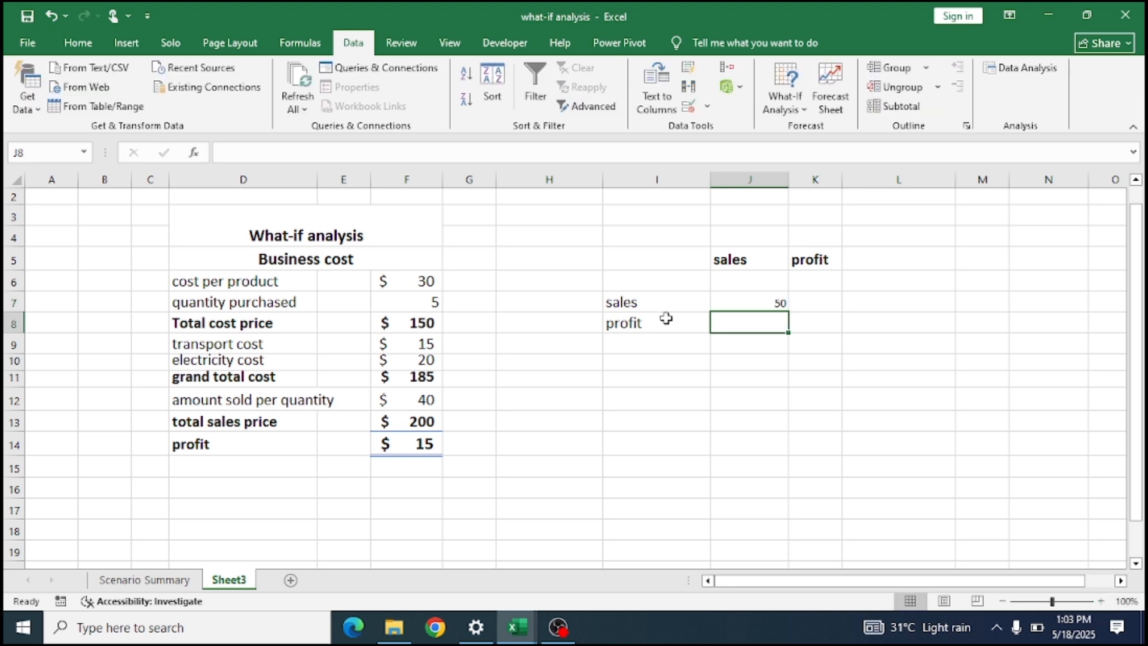
text(70)
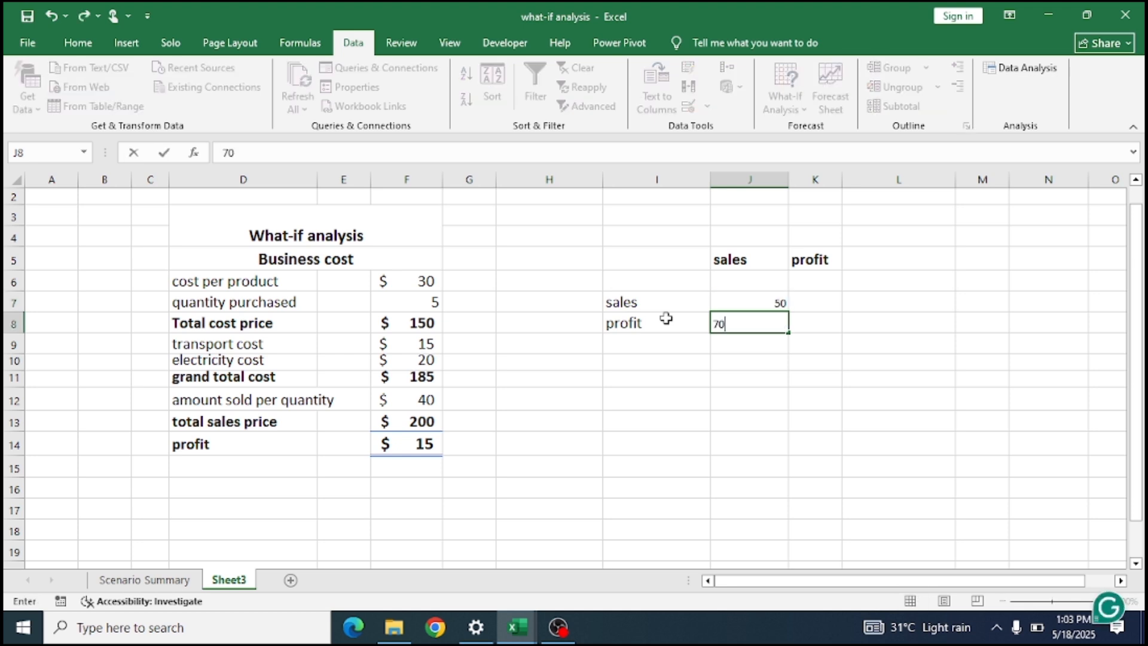
key(Return)
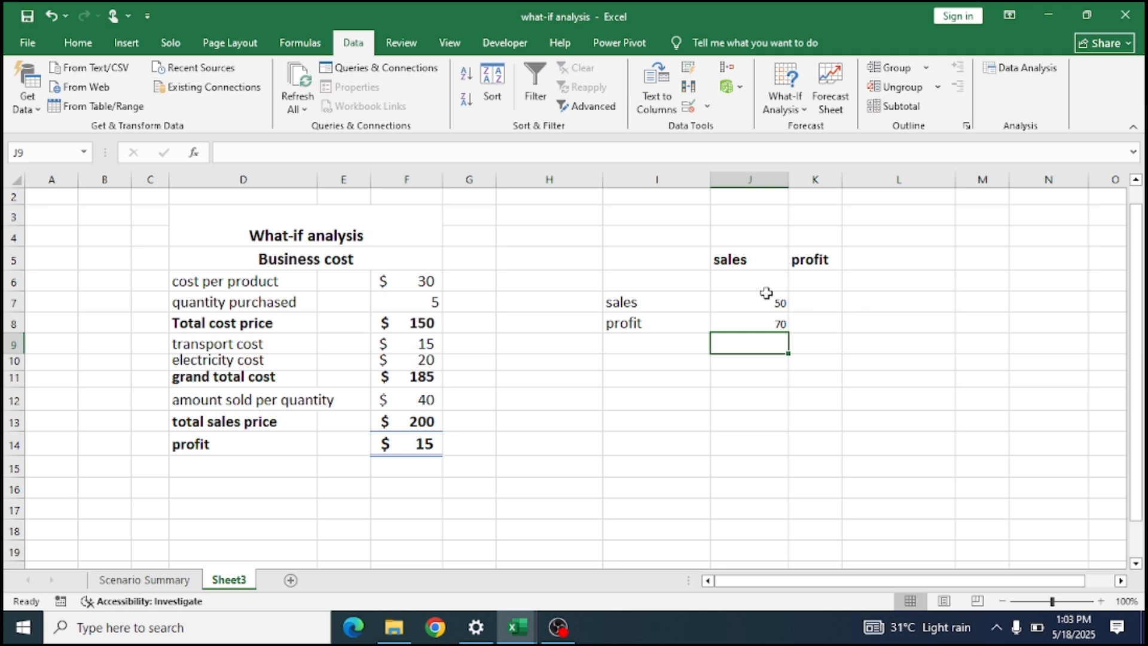
Delete the row-oriented sales and profit example in I7:J8.
click(685, 304)
drag(685, 305, 743, 328)
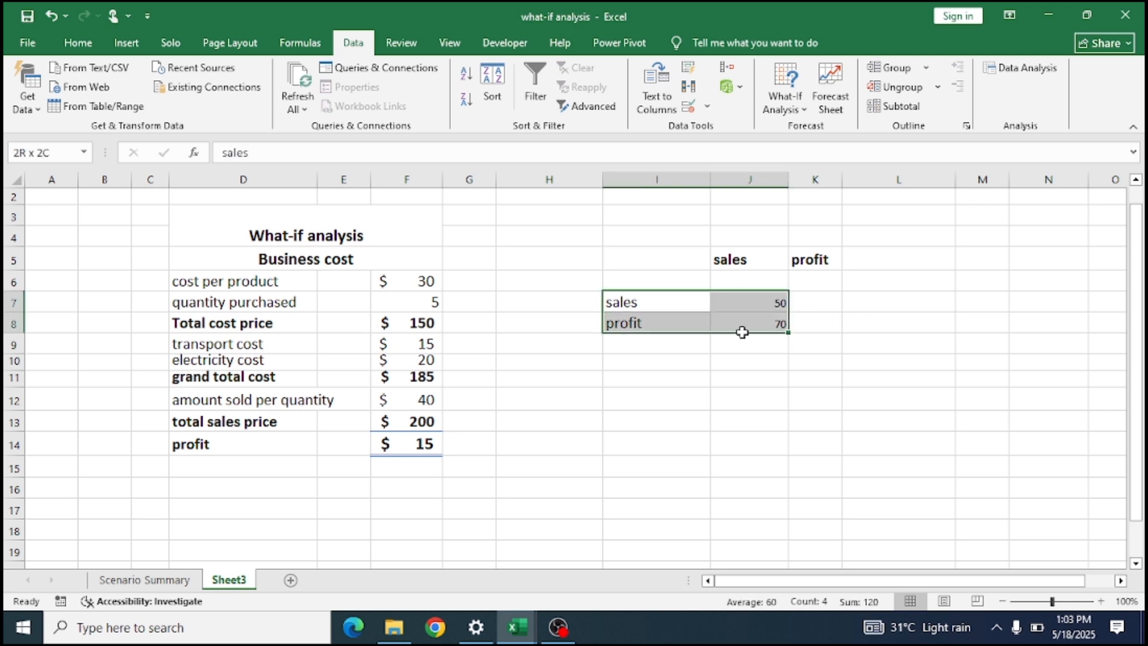
key(Delete)
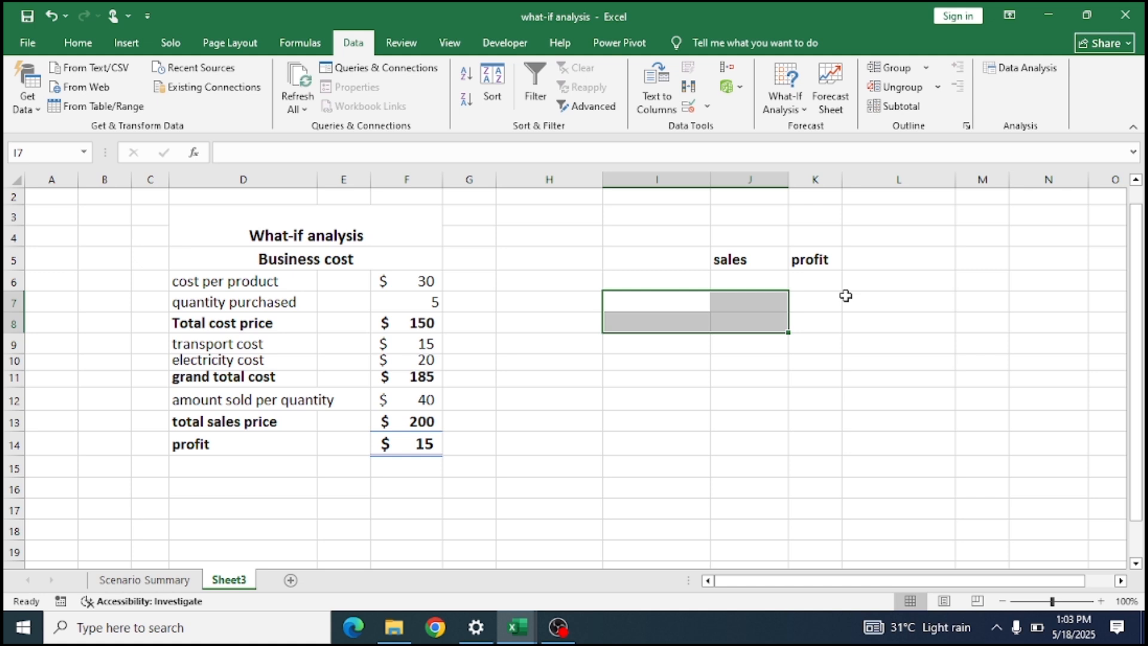
Link the first cell under the sales heading, J6, to the amount sold per quantity with =F12.
click(731, 282)
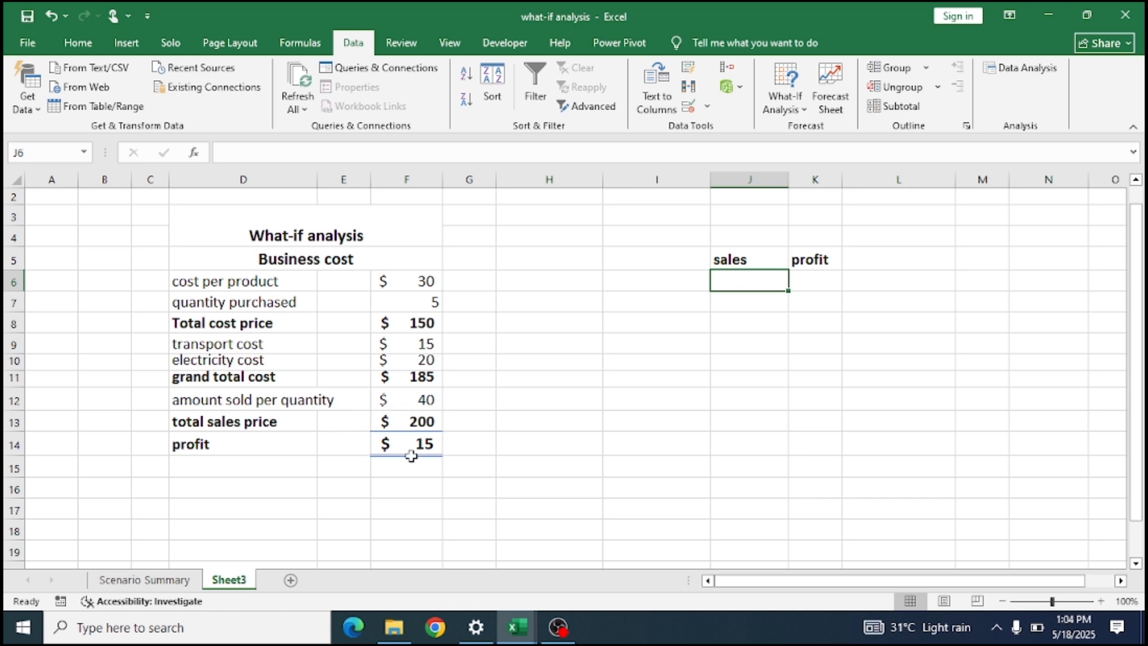
click(409, 407)
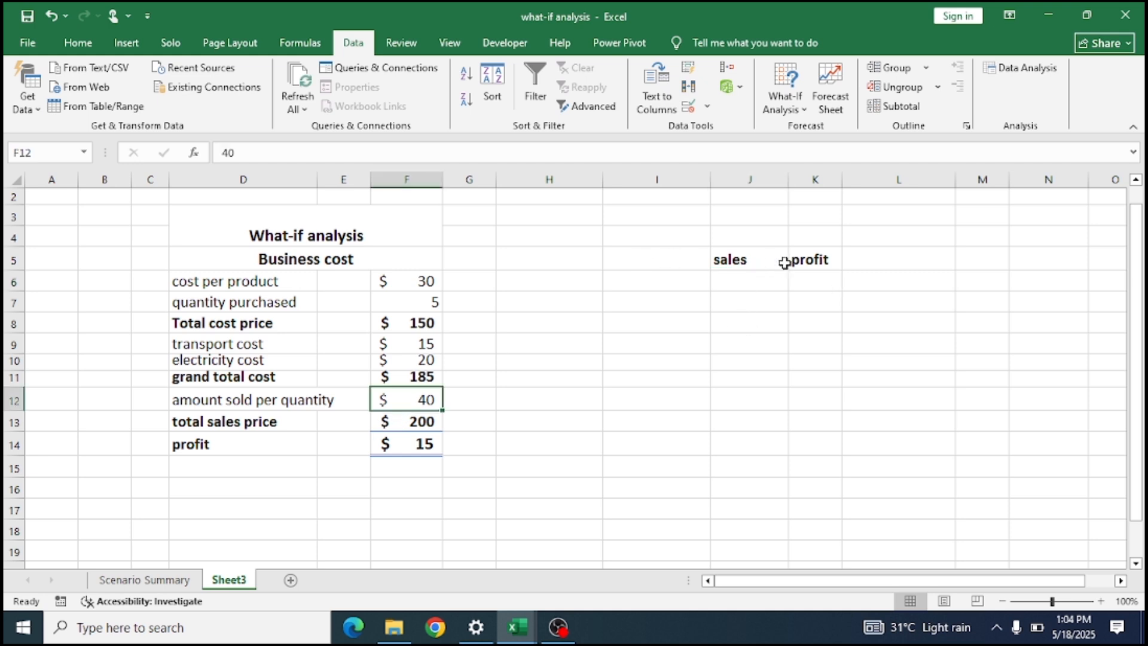
click(753, 285)
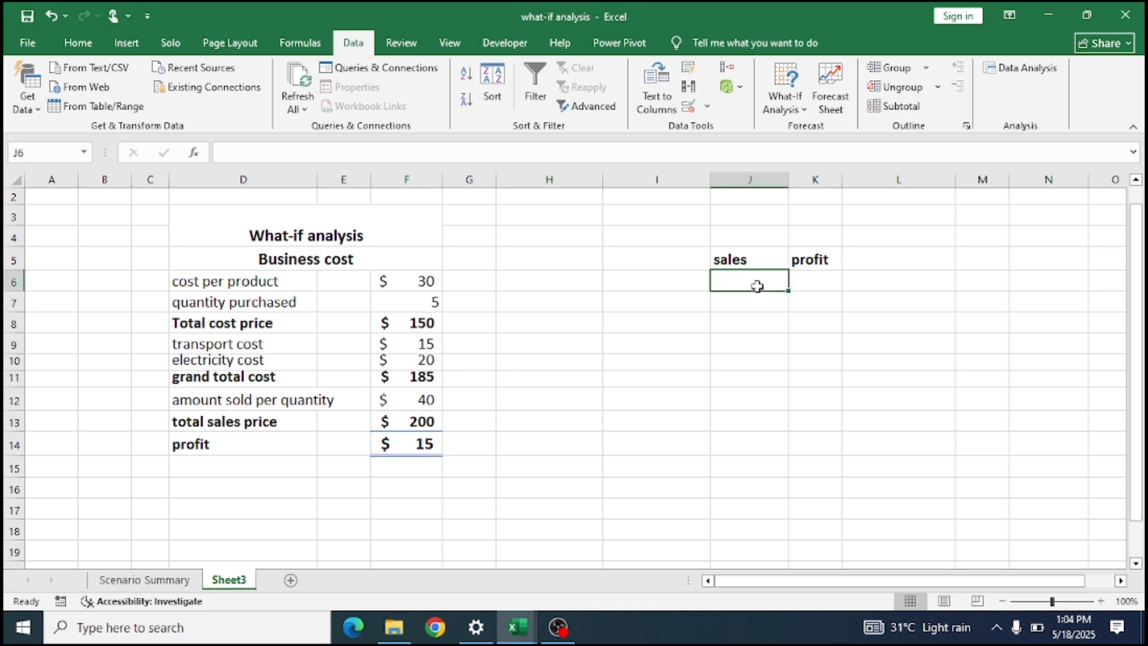
text(40)
key(BackSpace)
key(BackSpace)
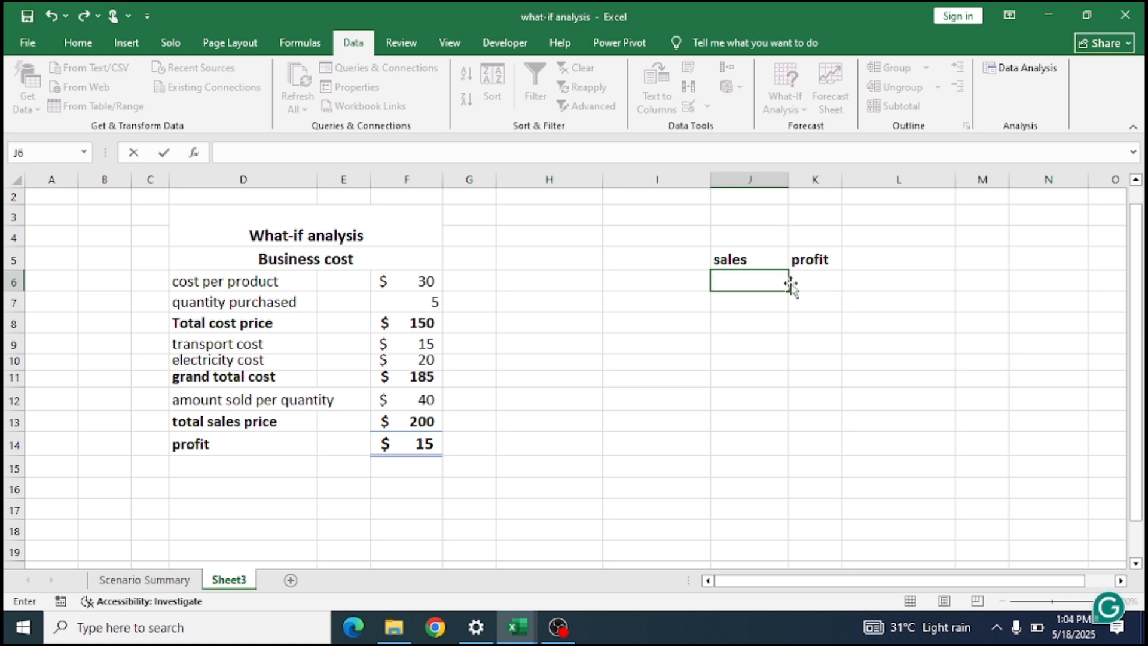
text(=)
click(418, 401)
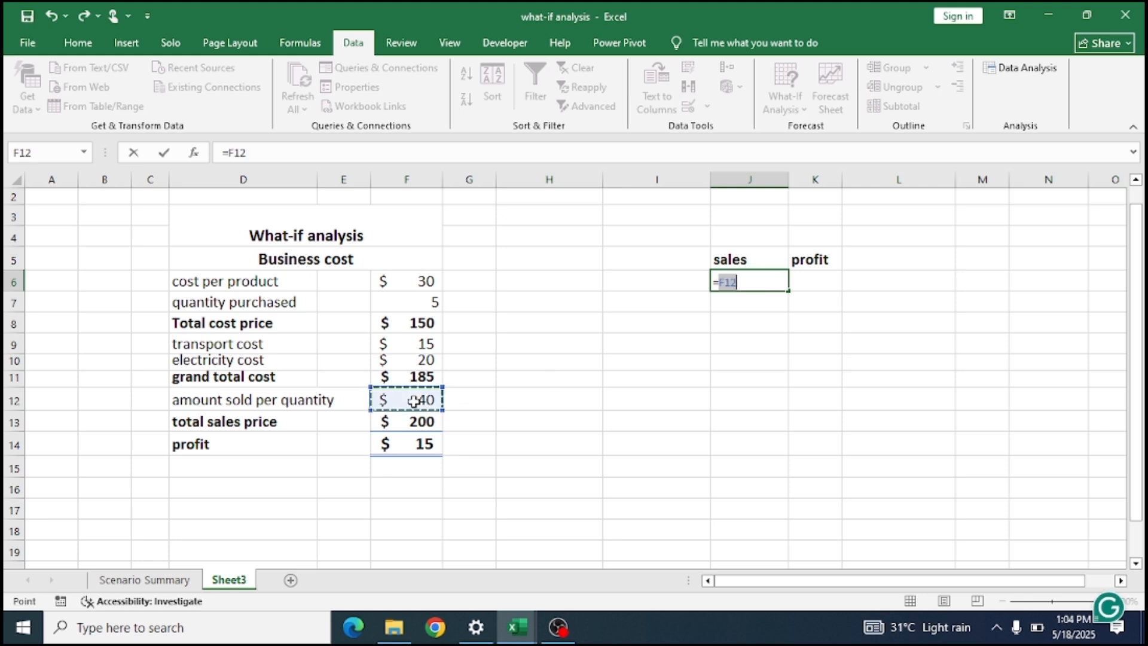
key(Return)
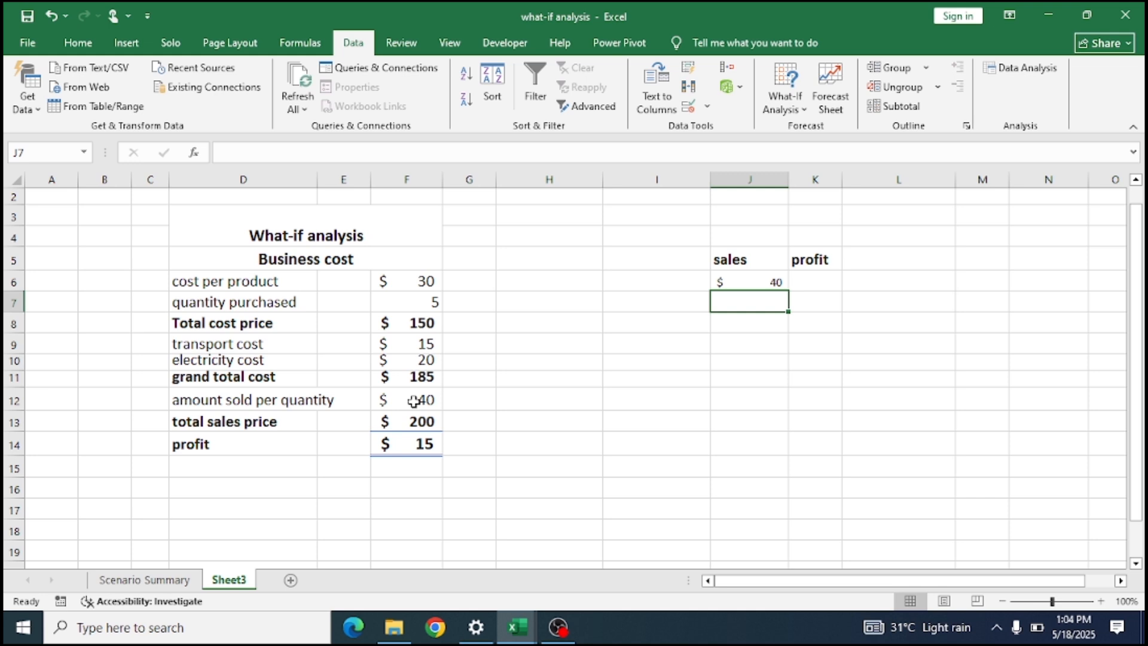
Link the first cell under the profit heading, K6, to the calculated business profit with =F14.
click(817, 277)
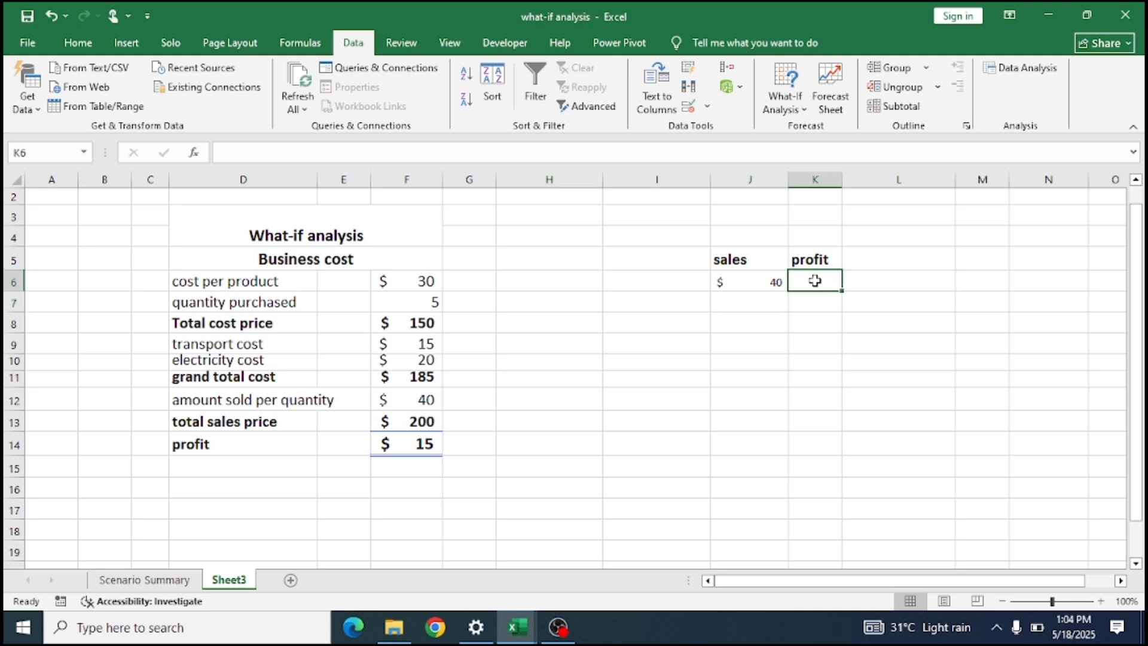
text(=)
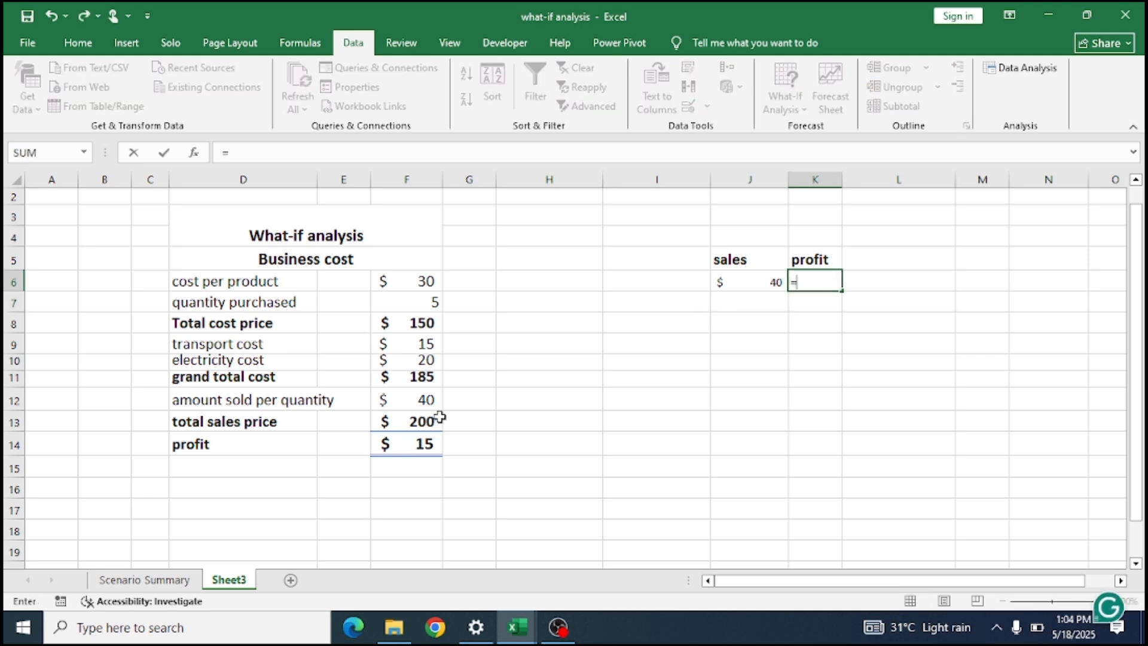
click(421, 447)
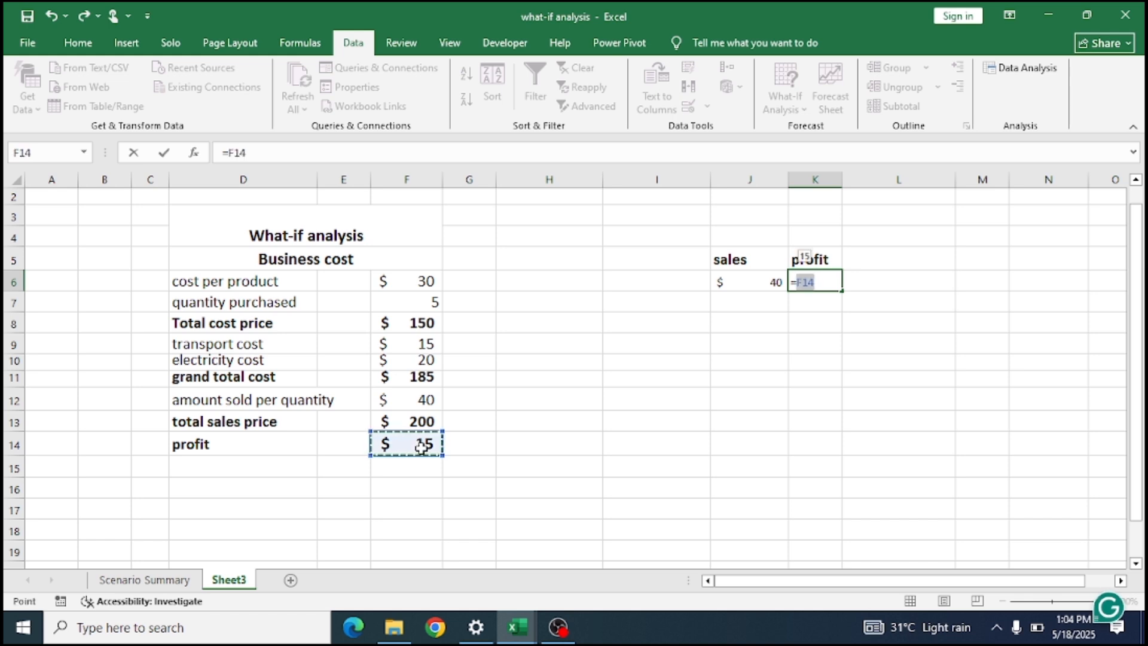
key(Return)
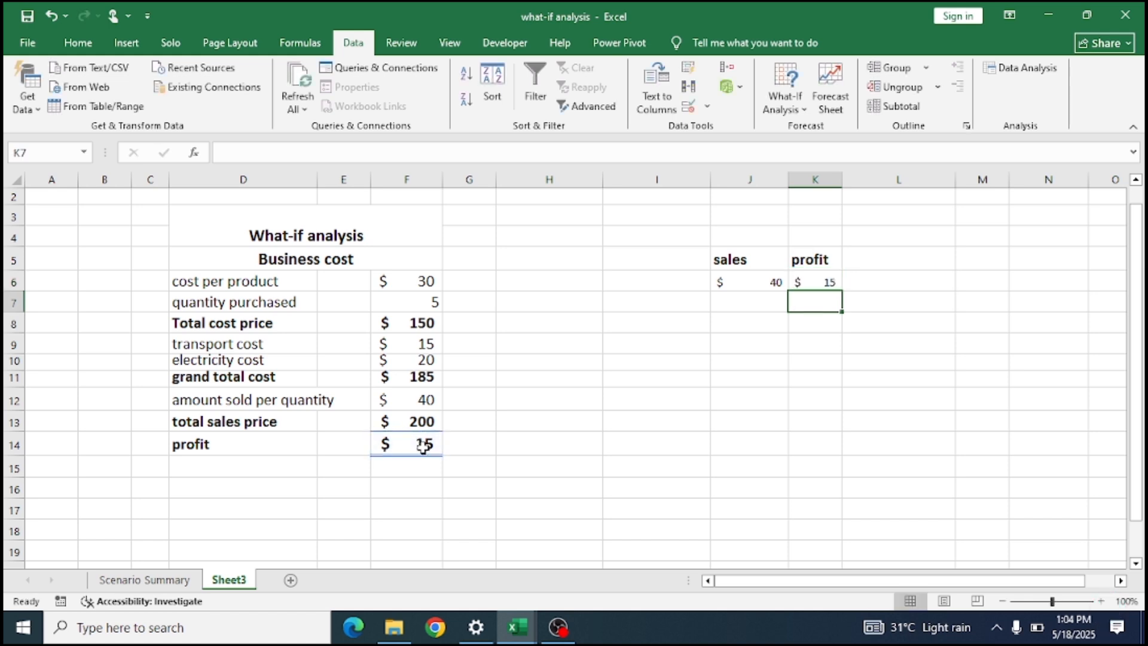
Enter the trial sales prices 50, 60, 75, 85, 100 and 103 in J7:J12 under the sales heading.
click(774, 305)
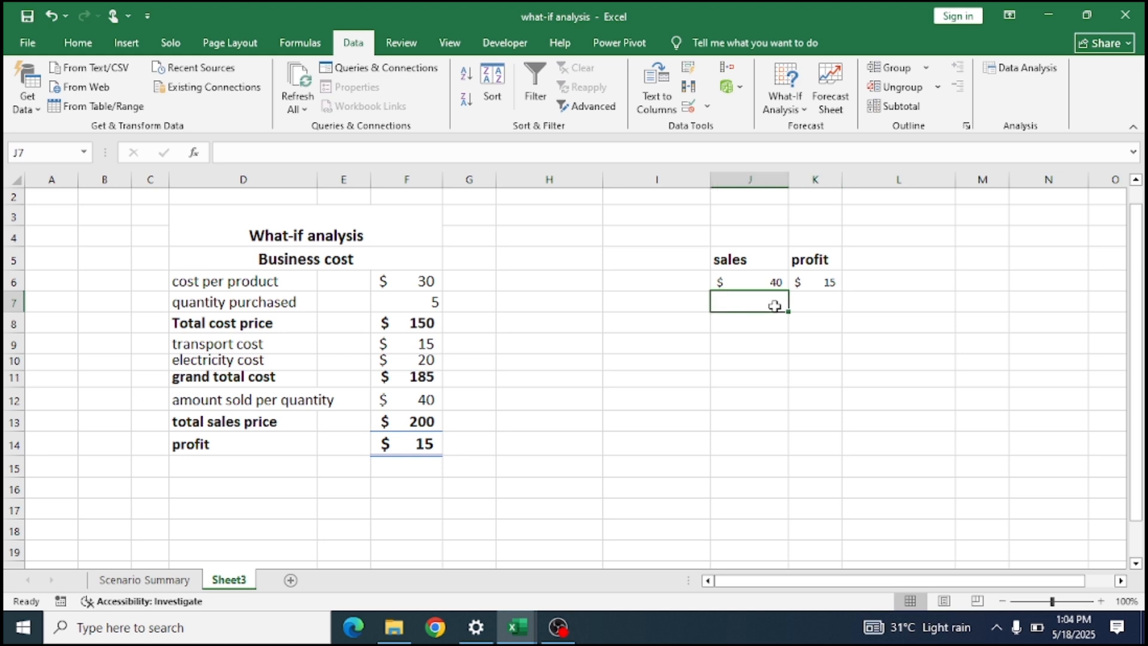
text(50)
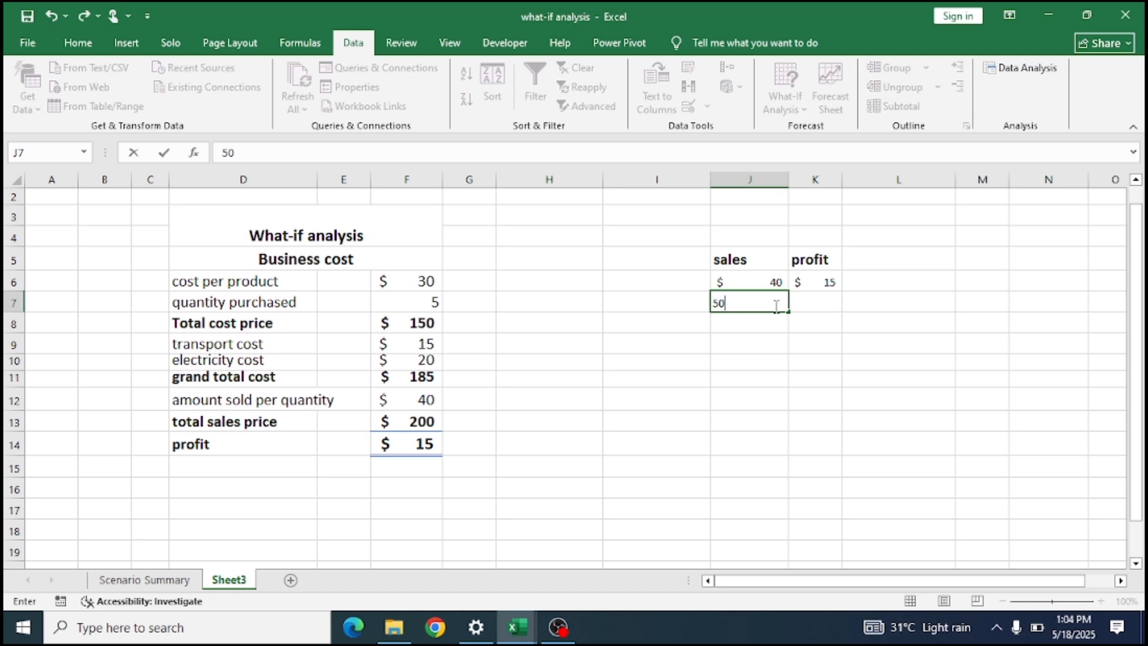
key(Return)
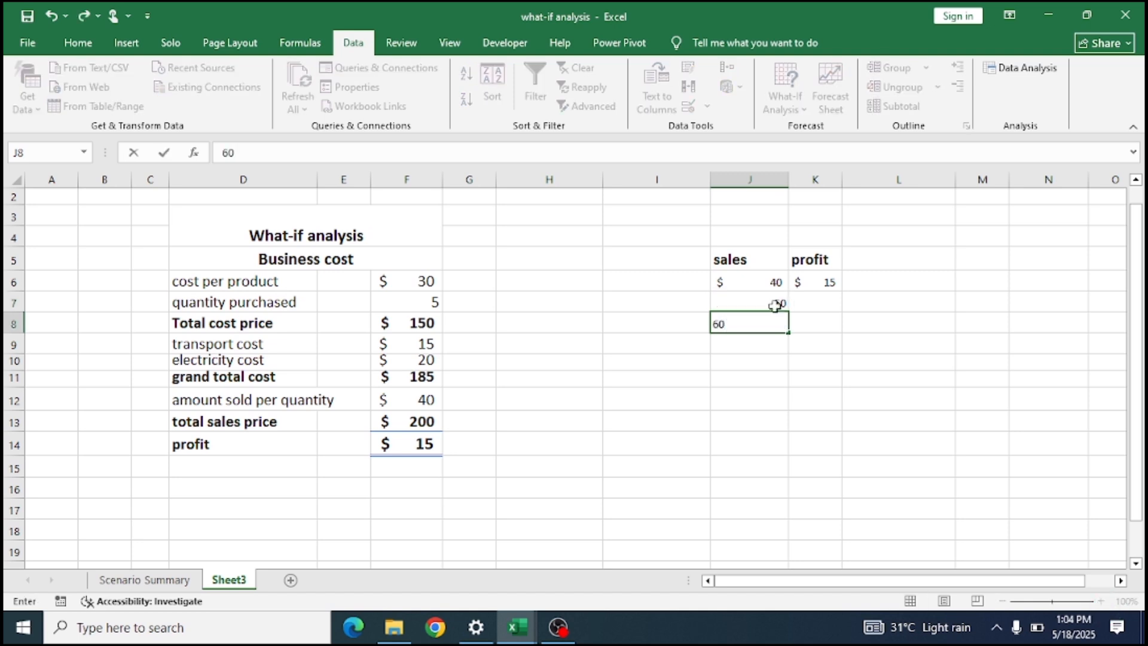
key(Return)
text(75)
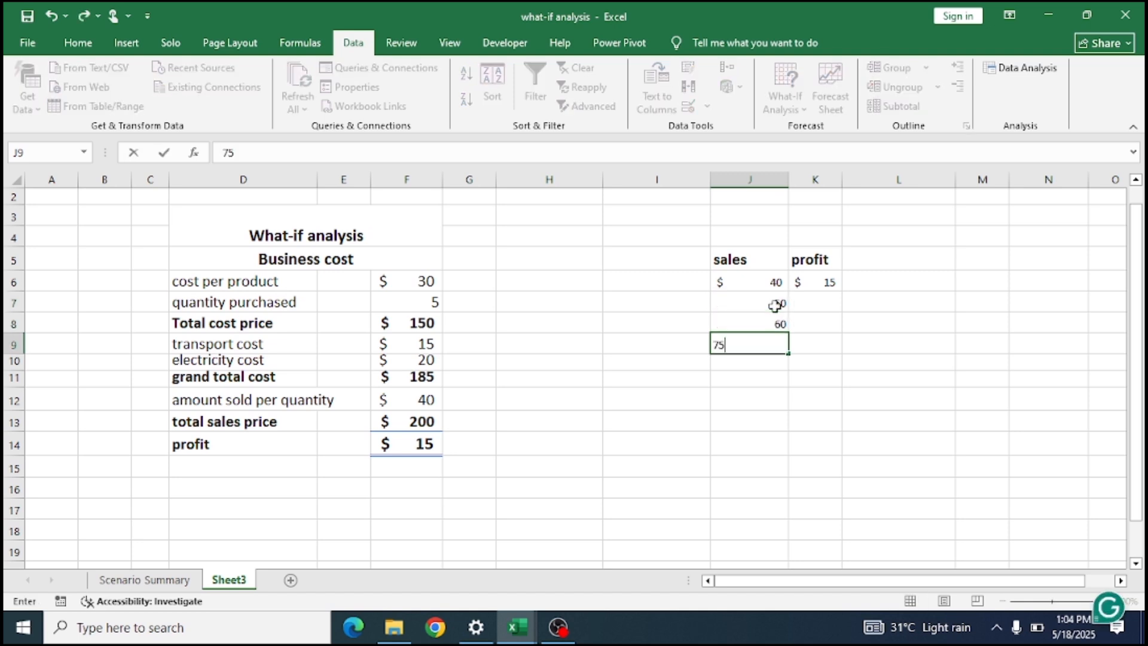
key(Return)
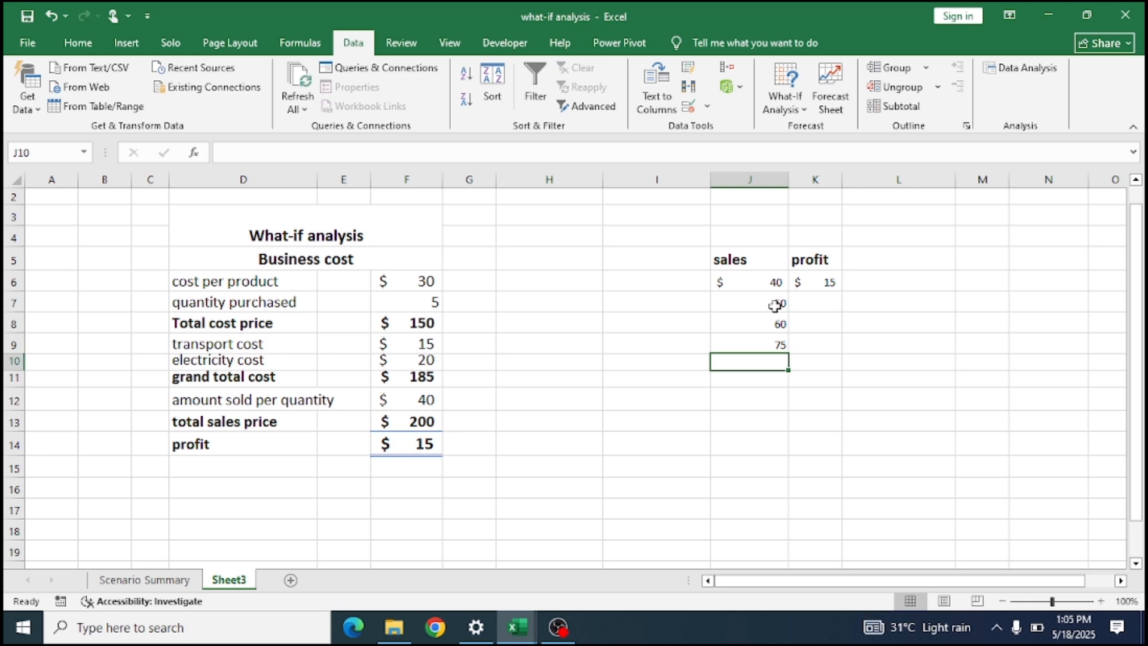
text(85)
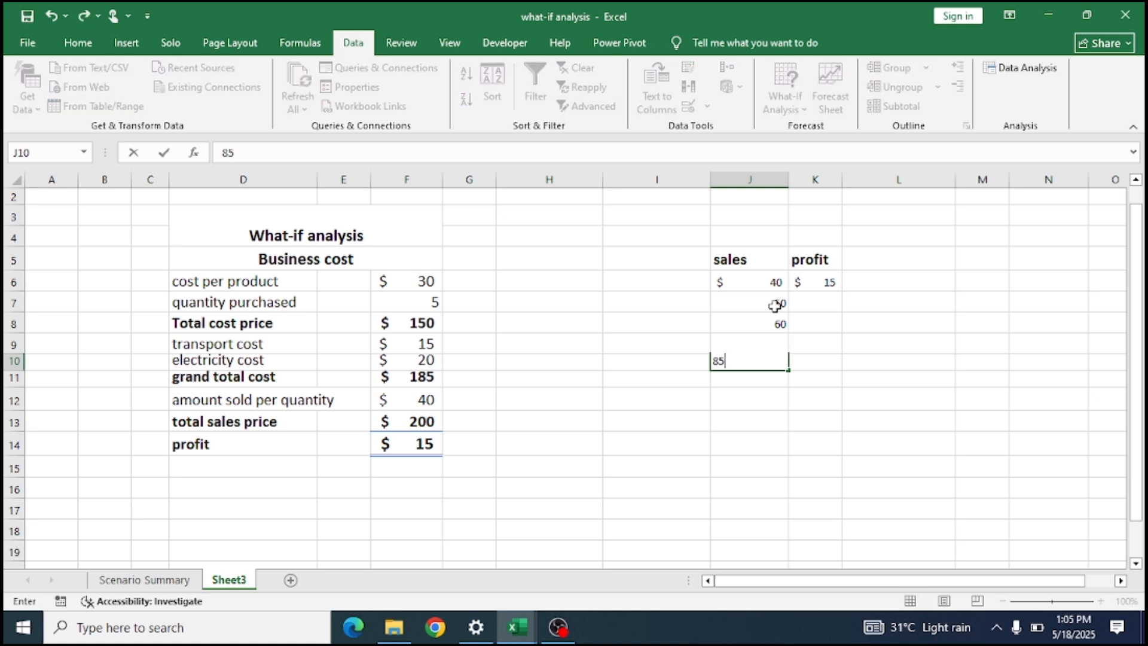
key(Return)
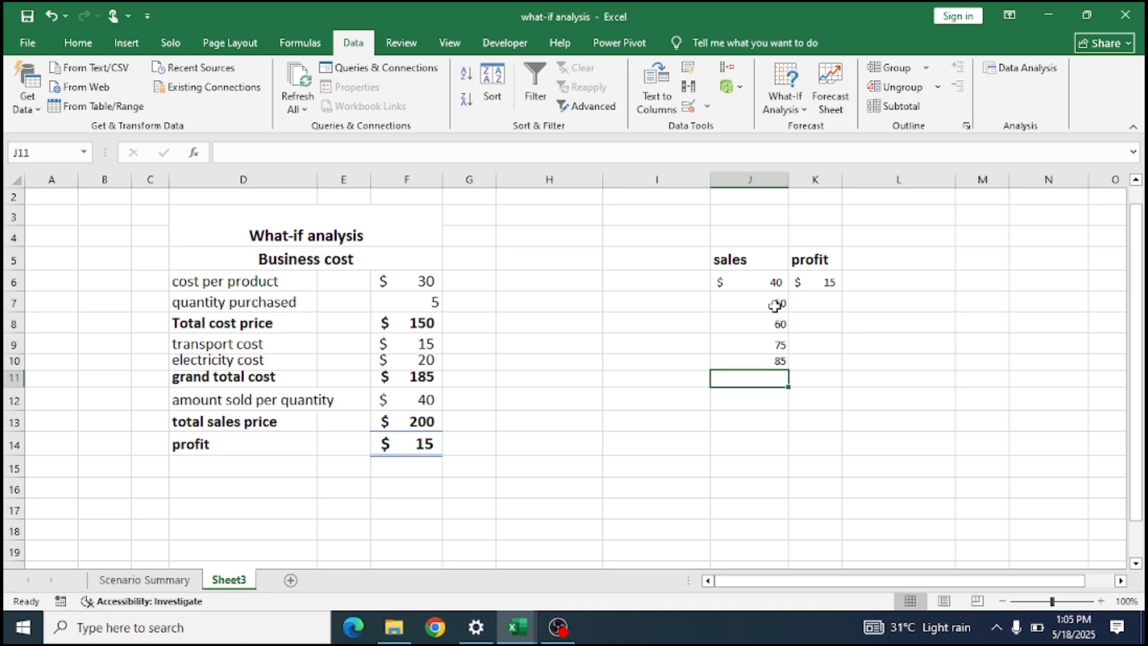
text(100)
key(Return)
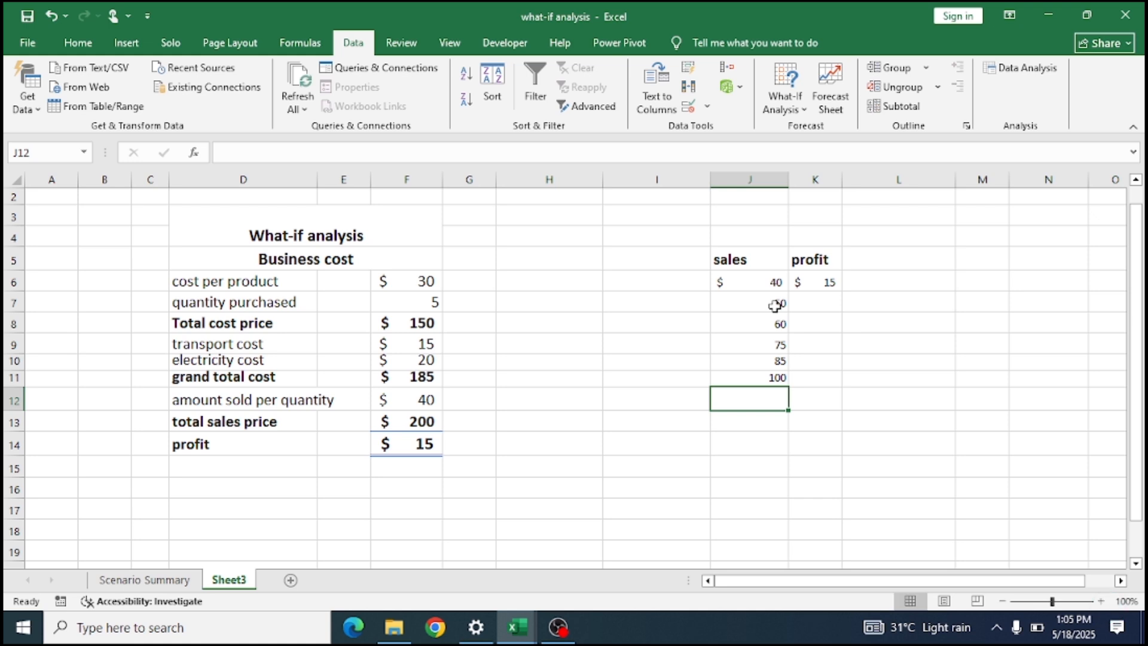
text(103)
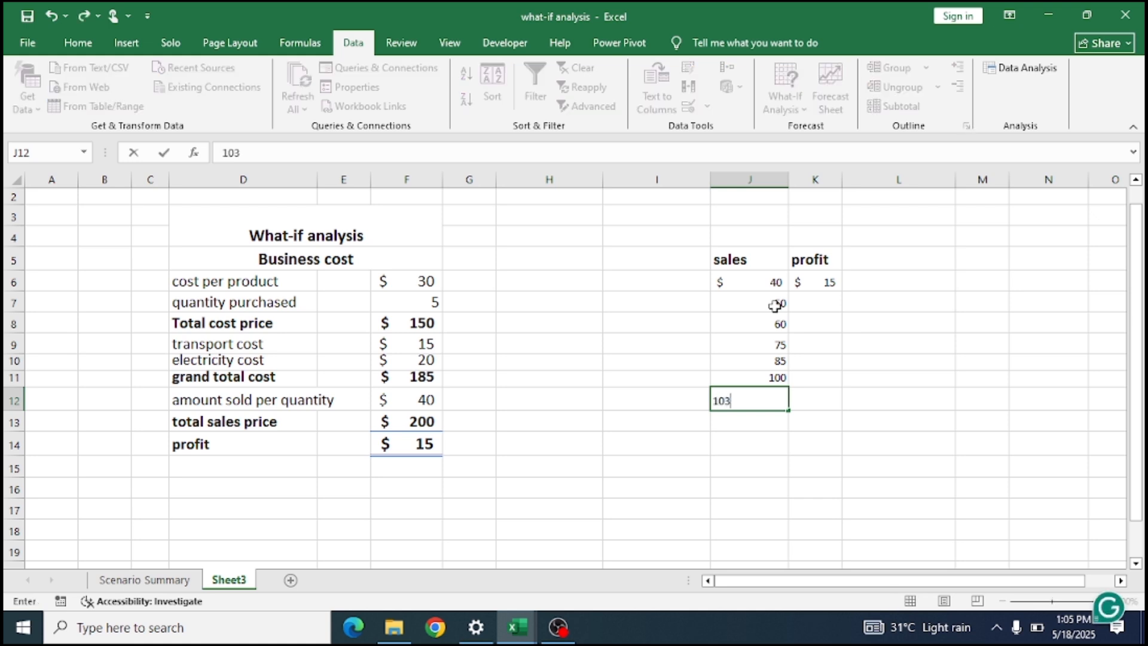
key(Return)
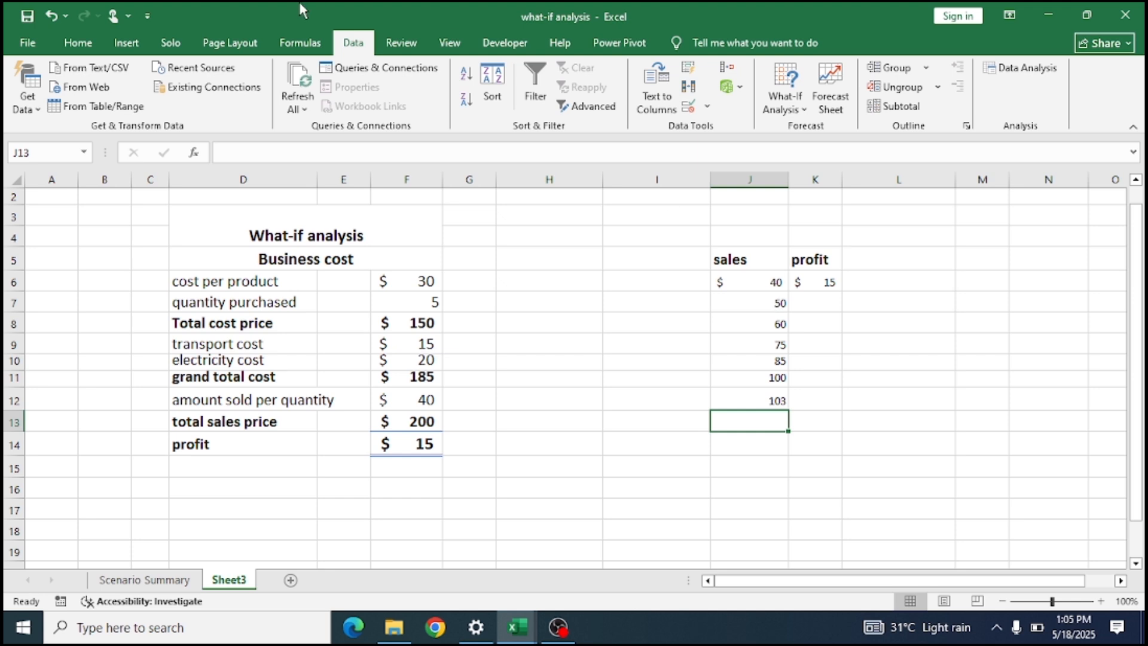
Apply the dollar accounting number format to the trial sales prices in J7:J12.
click(84, 42)
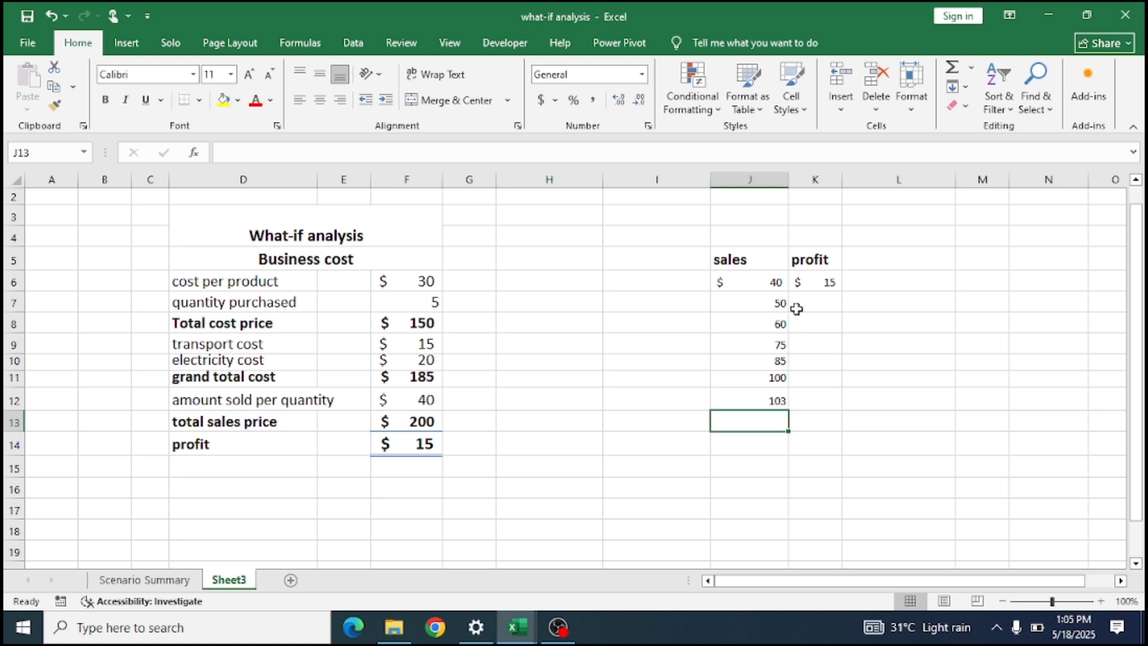
drag(780, 302, 781, 406)
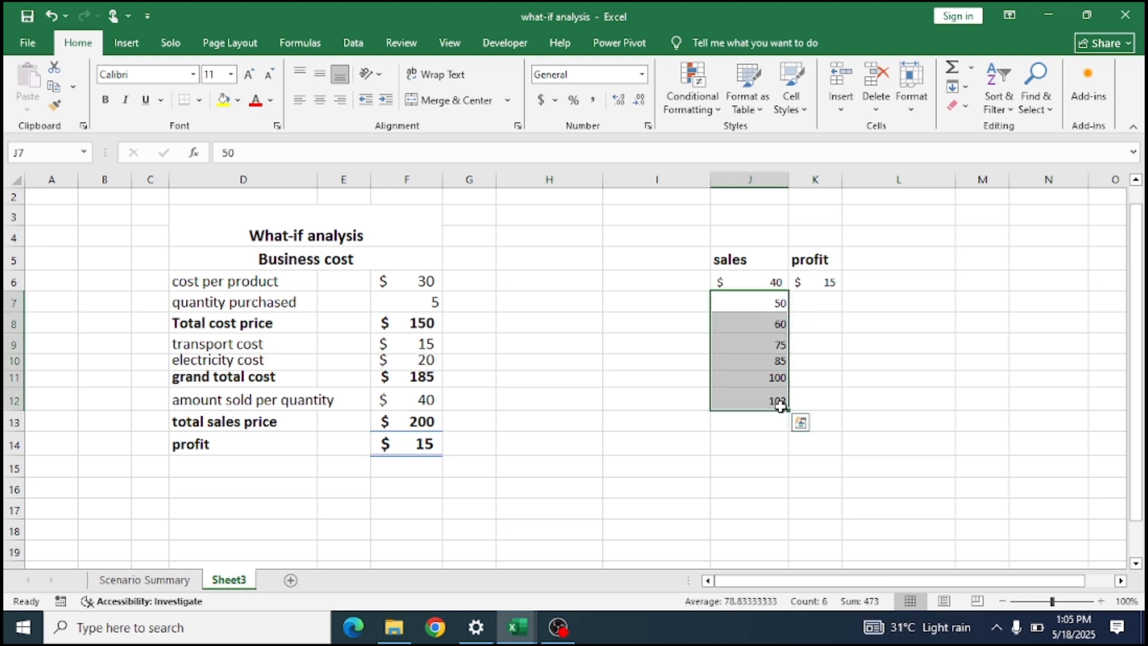
click(540, 101)
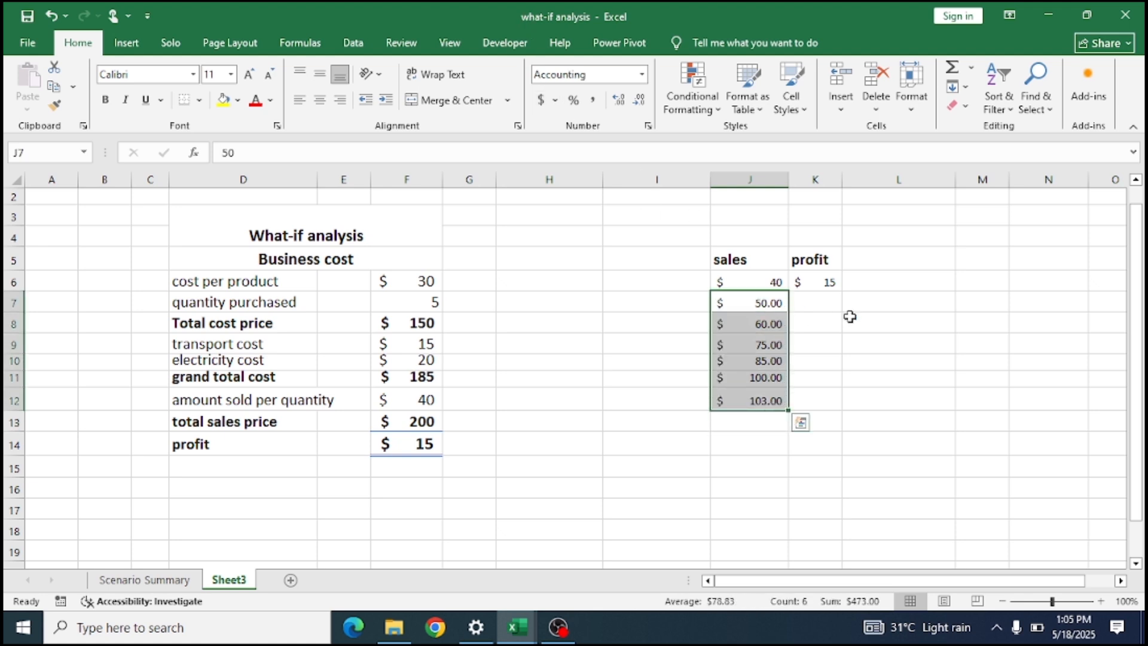
click(909, 398)
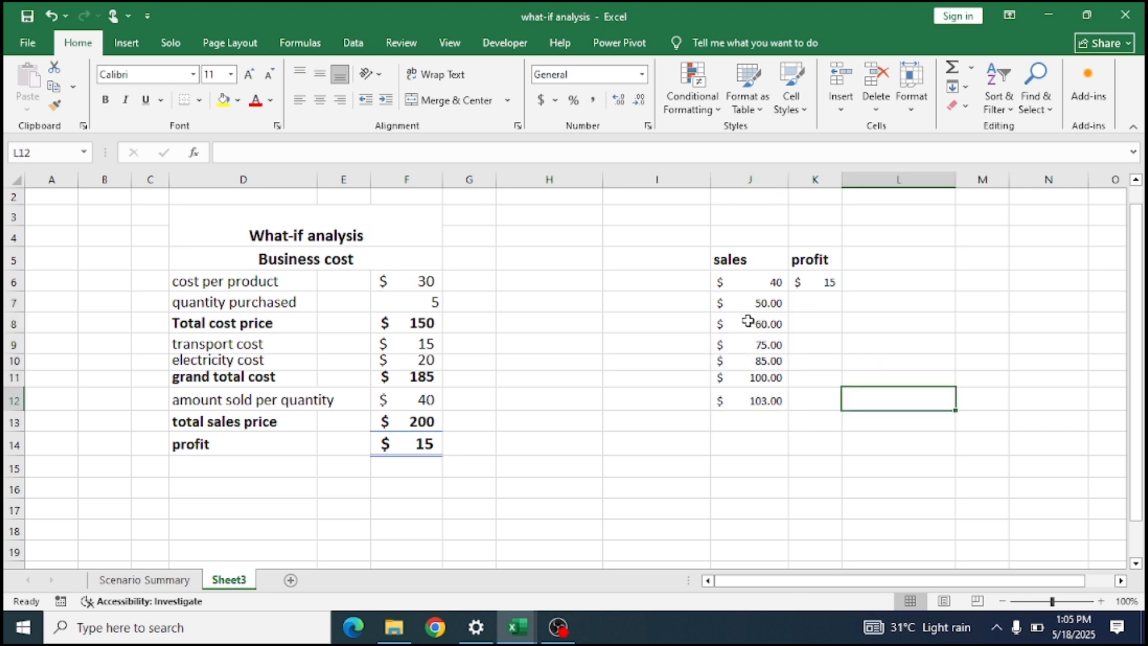
Create a one-variable what-if data table over J6:K12 with the amount sold per quantity, F12, as column input cell.
click(743, 281)
drag(742, 281, 814, 400)
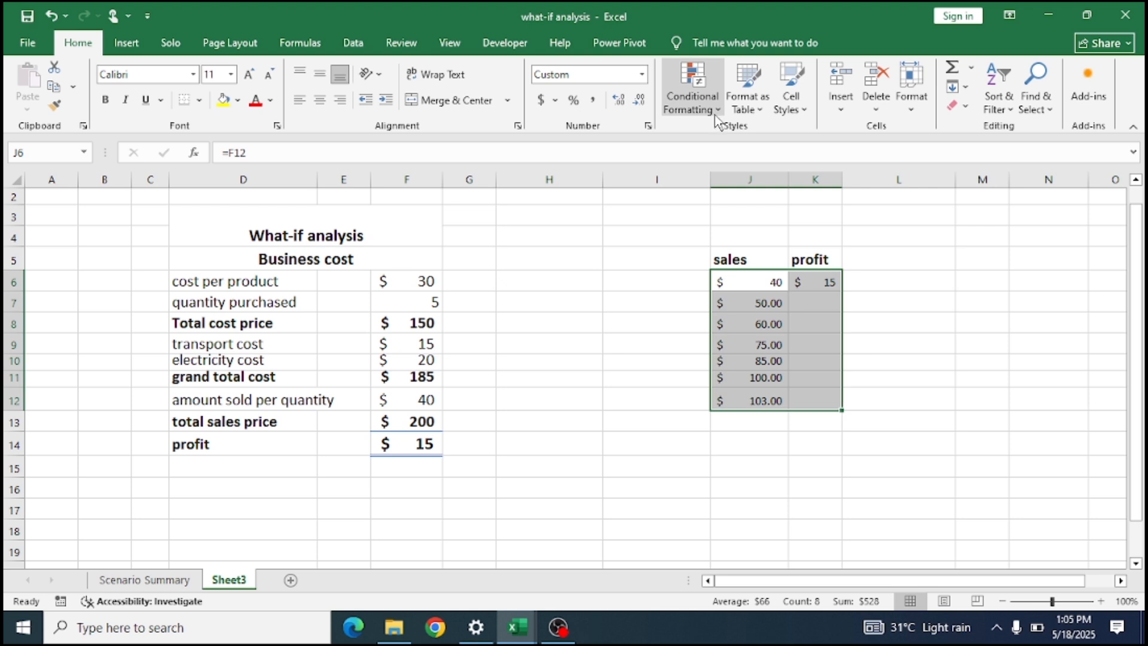
click(352, 44)
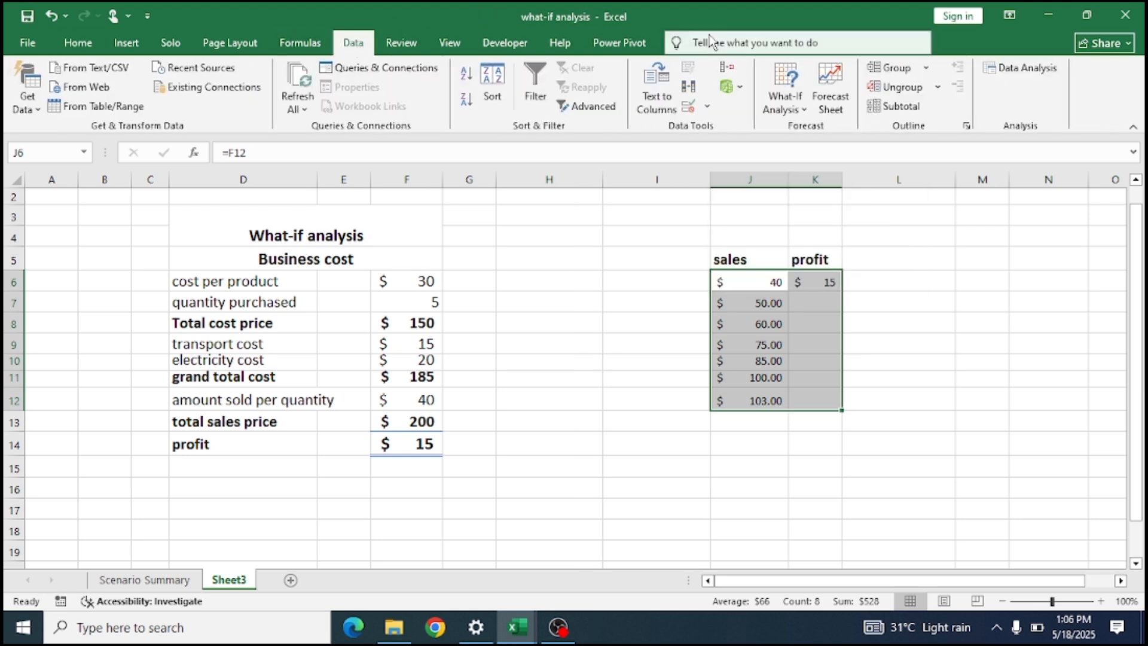
click(805, 110)
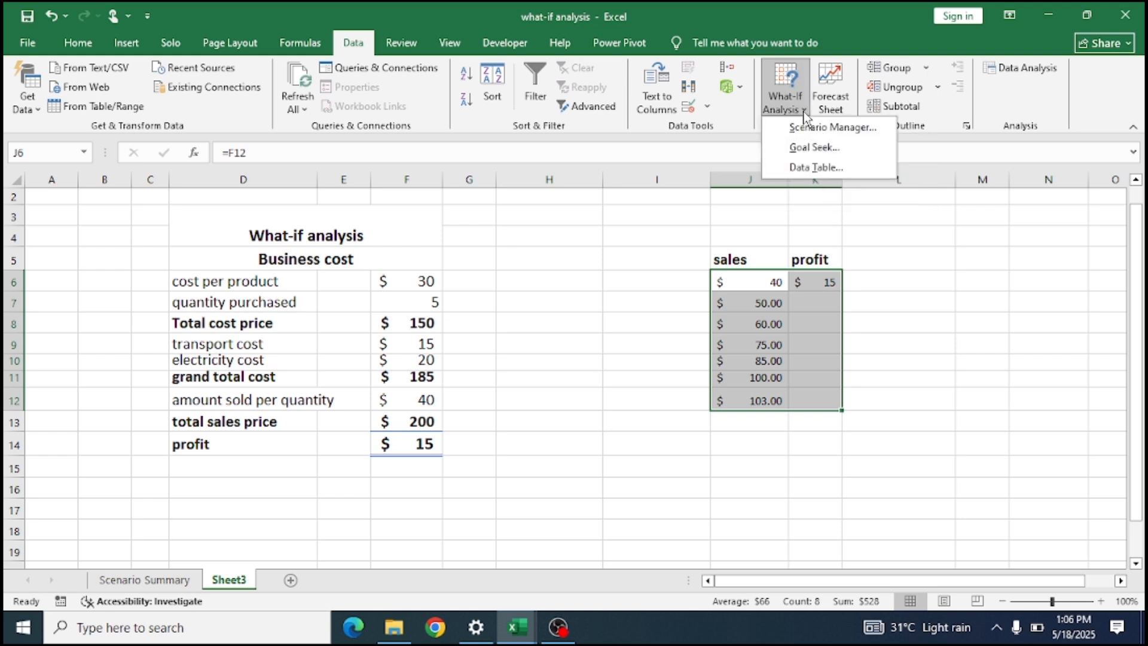
click(817, 169)
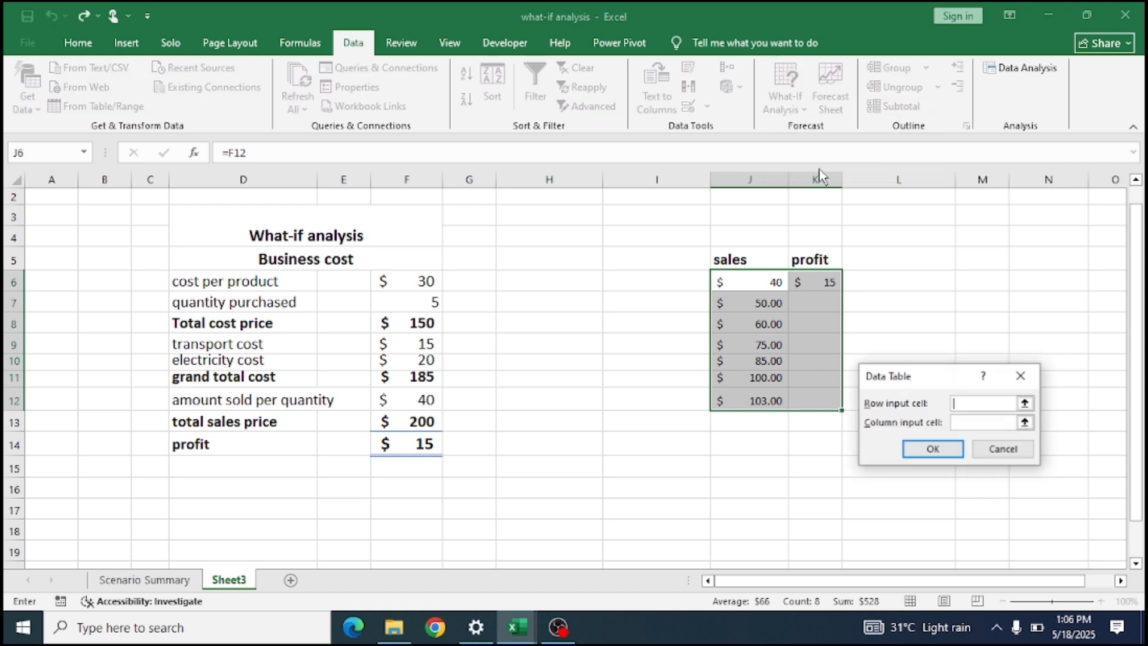
click(995, 423)
click(987, 404)
click(989, 422)
click(1026, 423)
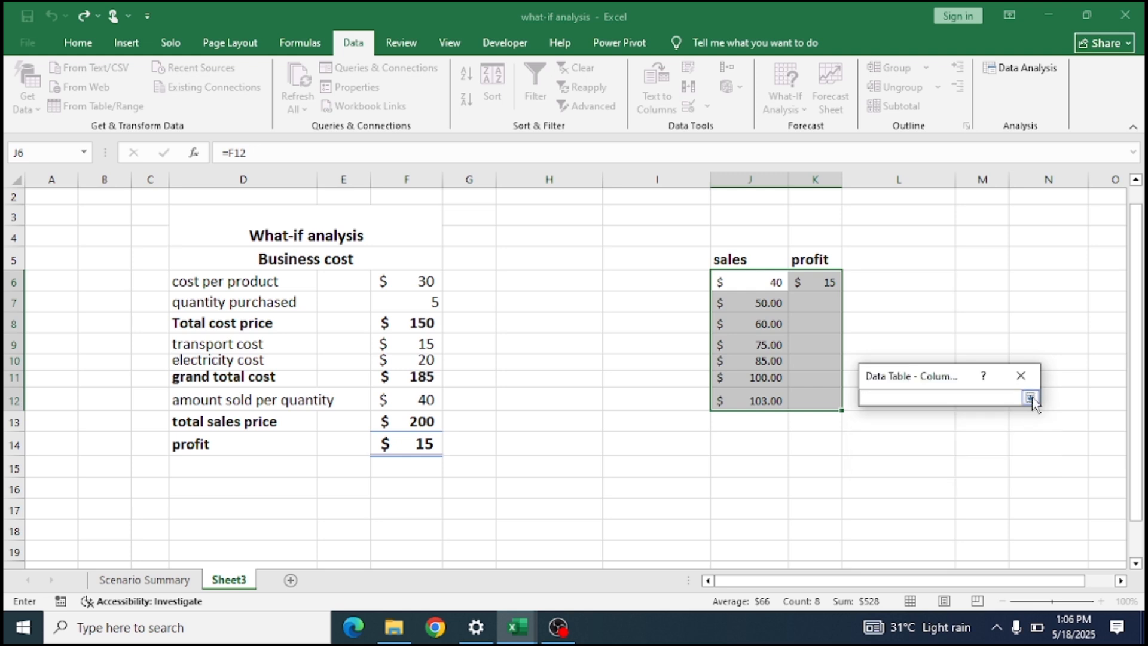
click(1030, 398)
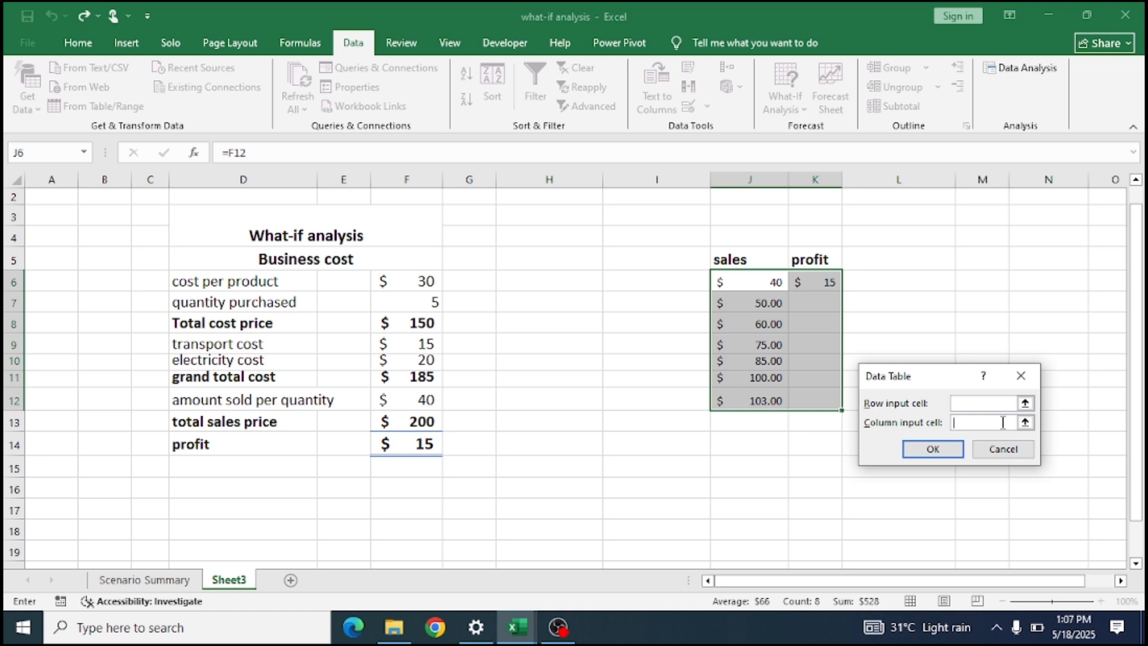
click(415, 400)
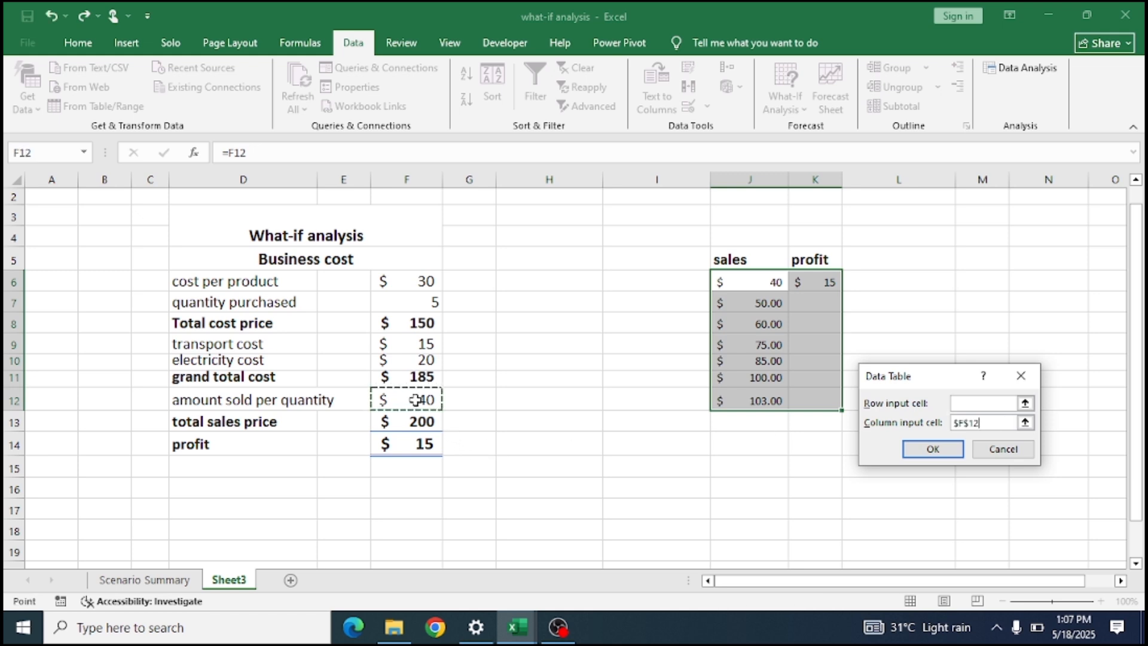
click(940, 450)
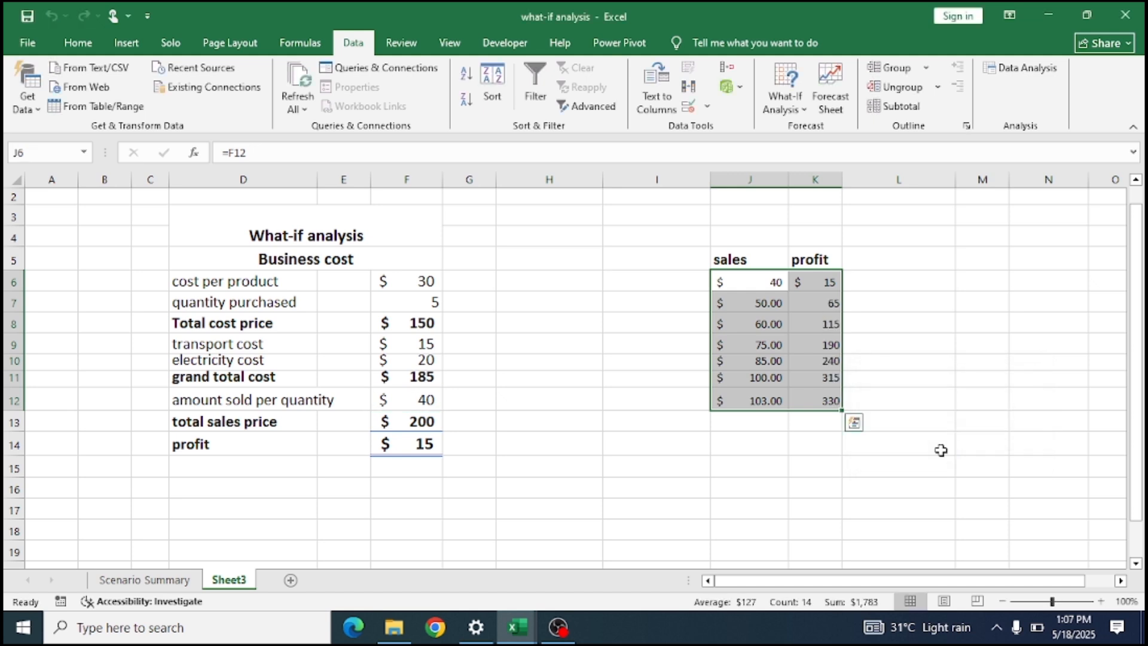
click(919, 397)
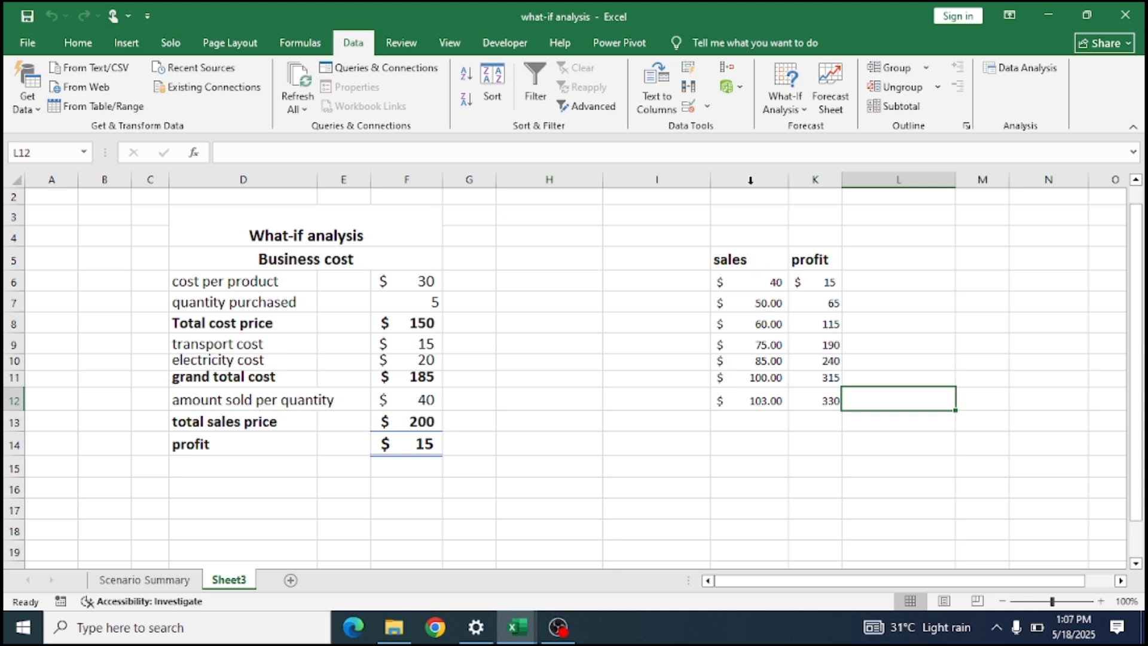
click(779, 102)
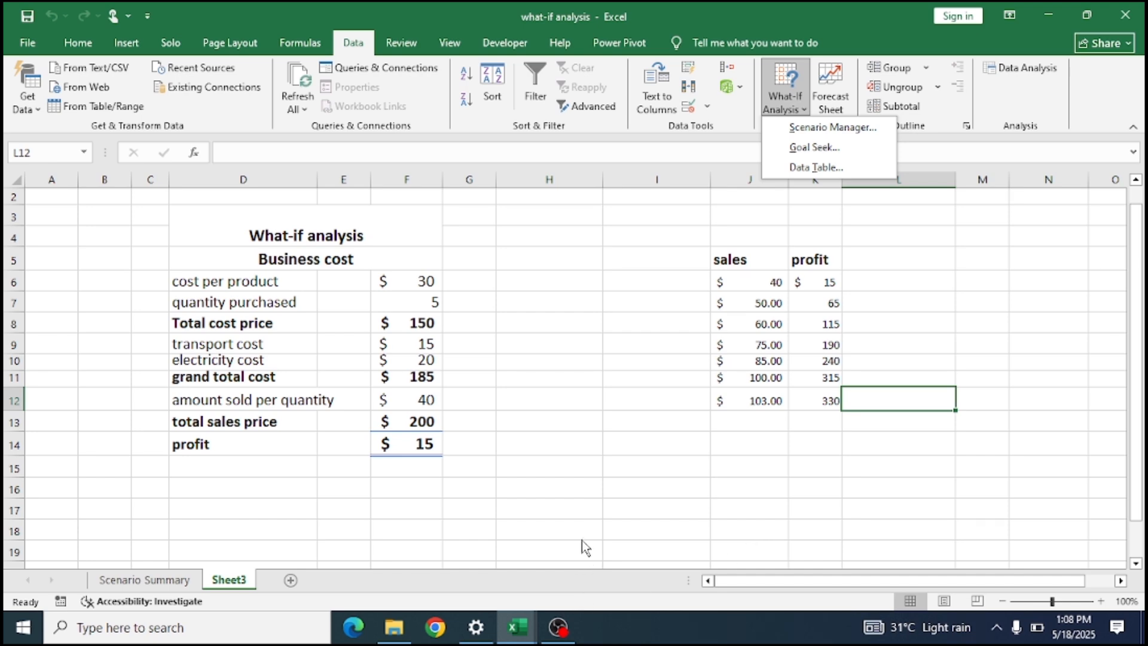
click(557, 627)
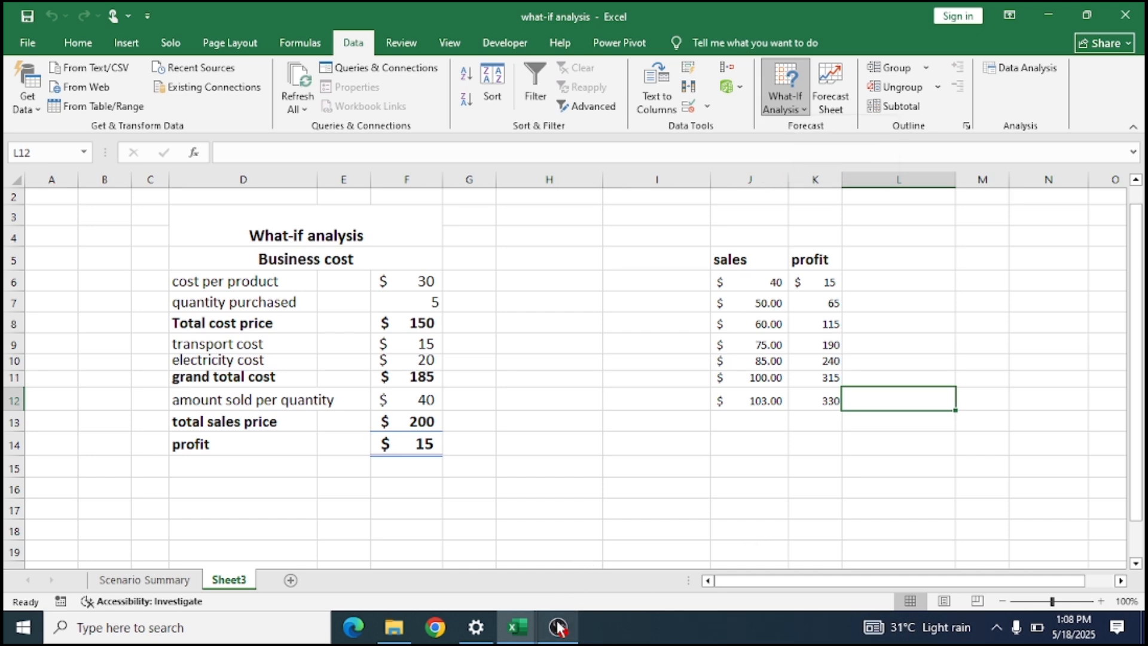